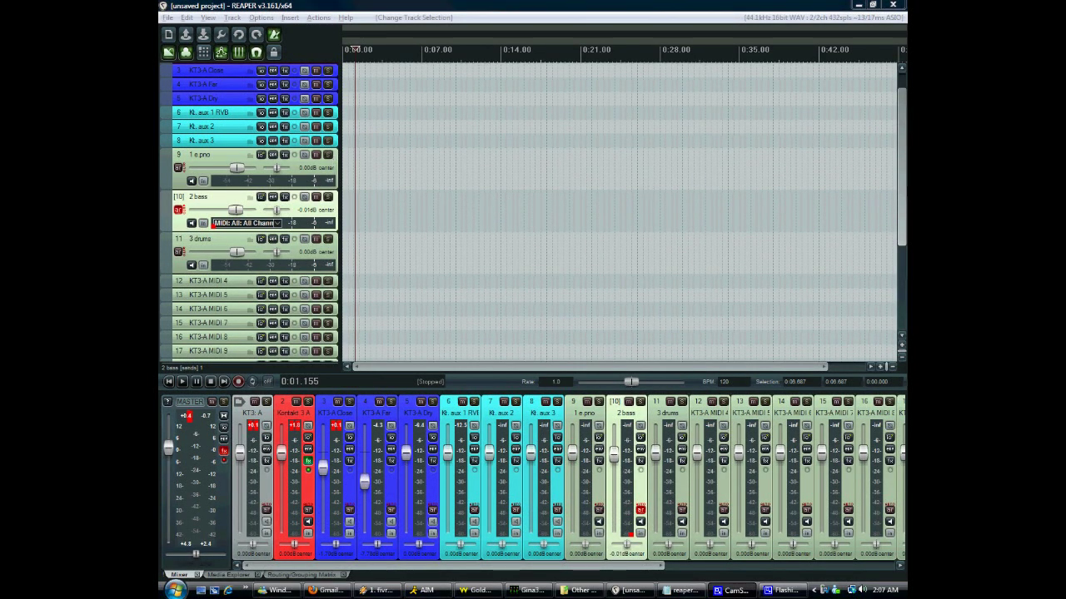
Select the 1 e.pno track and apply automatic record-arm on selection to all tracks
{"action": "left_click_drag", "start_coordinate": [901, 180], "coordinate": [904, 151]}
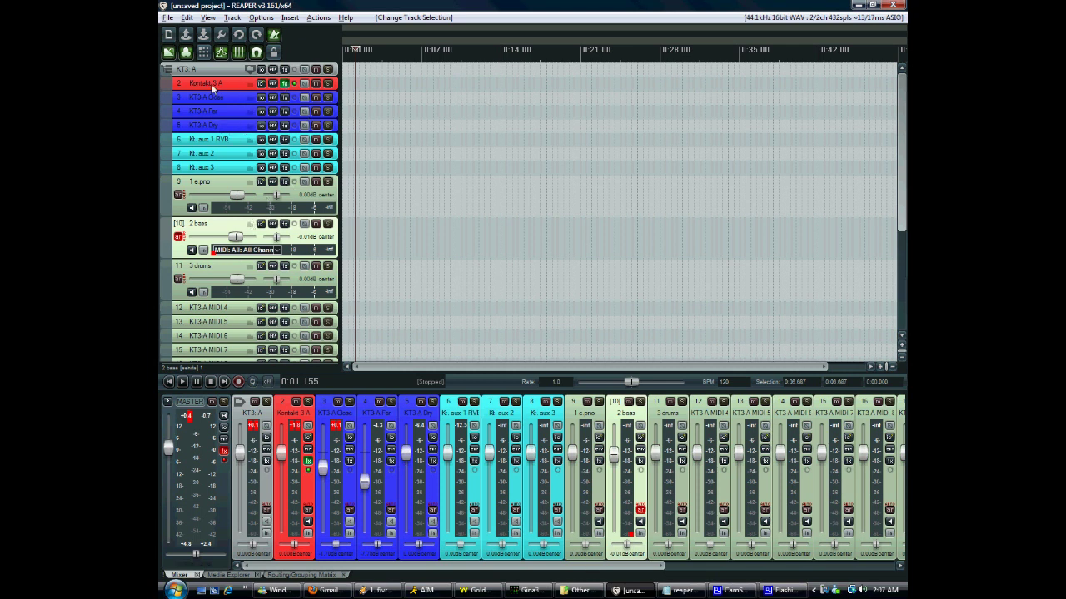
{"action": "left_click", "coordinate": [204, 183]}
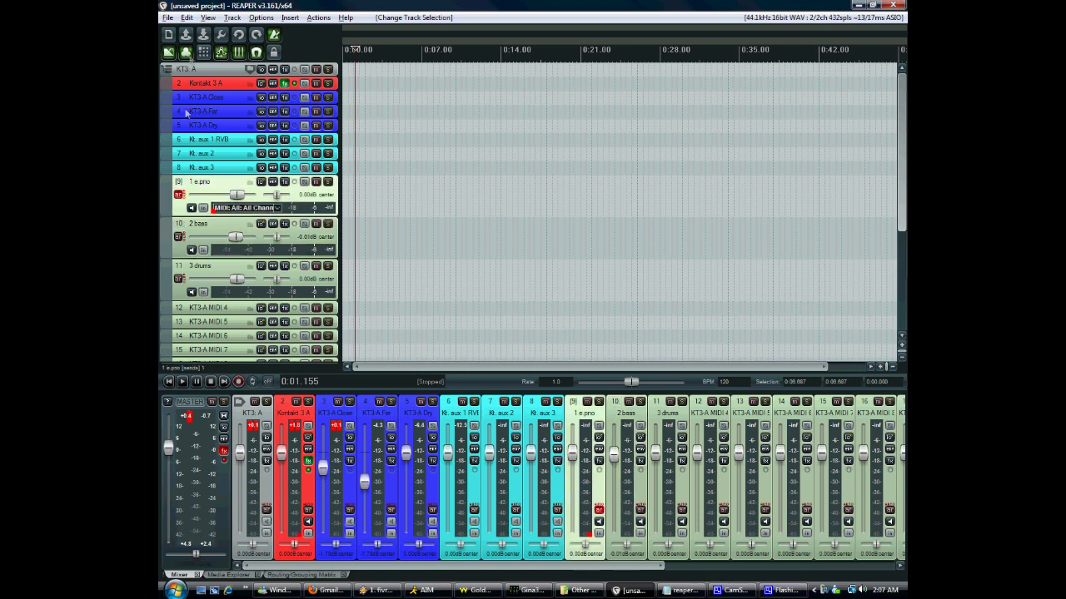
{"action": "left_click", "coordinate": [231, 17]}
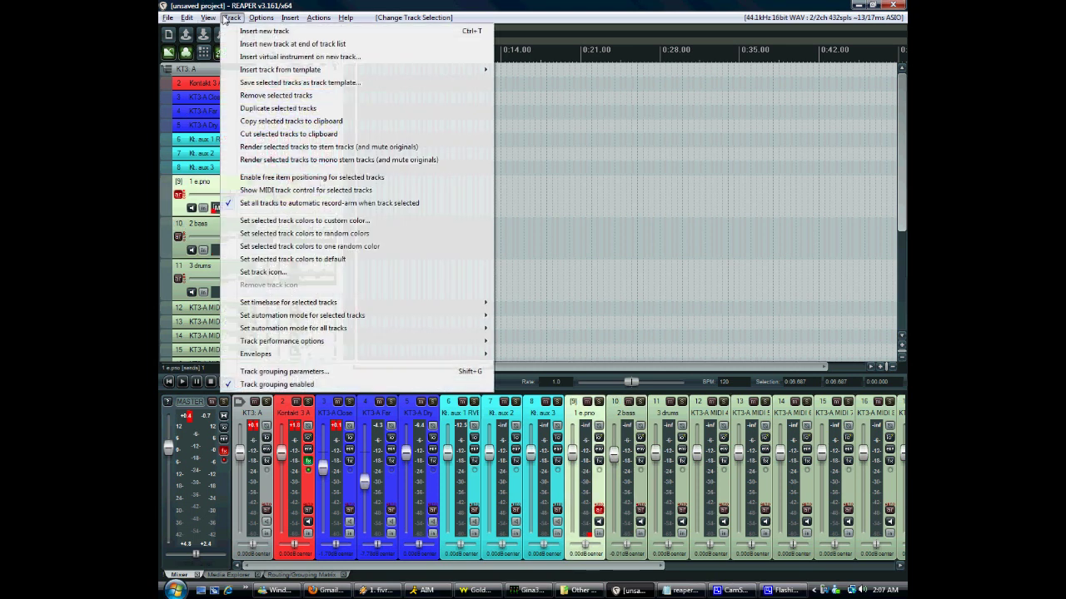
{"action": "left_click", "coordinate": [304, 221]}
{"action": "left_click", "coordinate": [226, 203]}
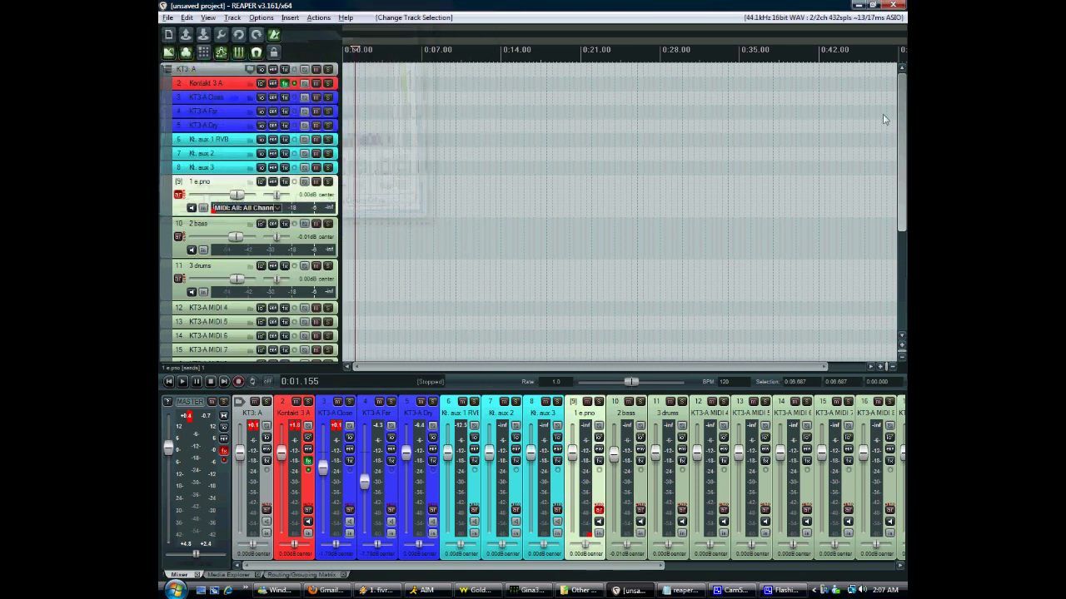
Open the instrument window of the Kontakt 3 A track and move it clear of the track list
{"action": "left_click_drag", "start_coordinate": [898, 111], "coordinate": [884, 180]}
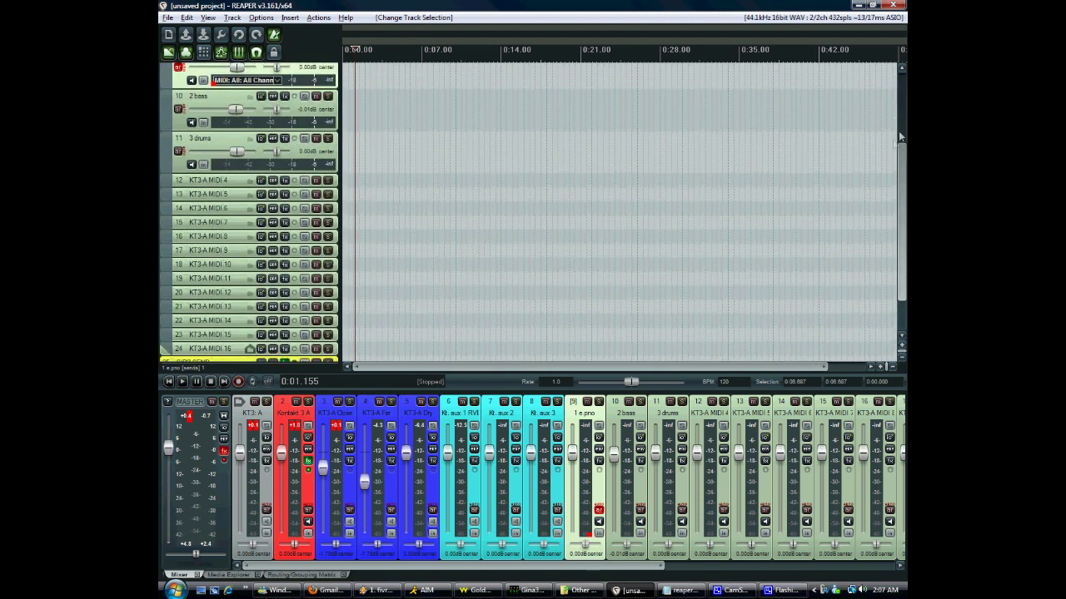
{"action": "scroll", "coordinate": [900, 135], "scroll_direction": "up", "scroll_amount": 2}
{"action": "scroll", "coordinate": [268, 149], "scroll_direction": "up", "scroll_amount": 6}
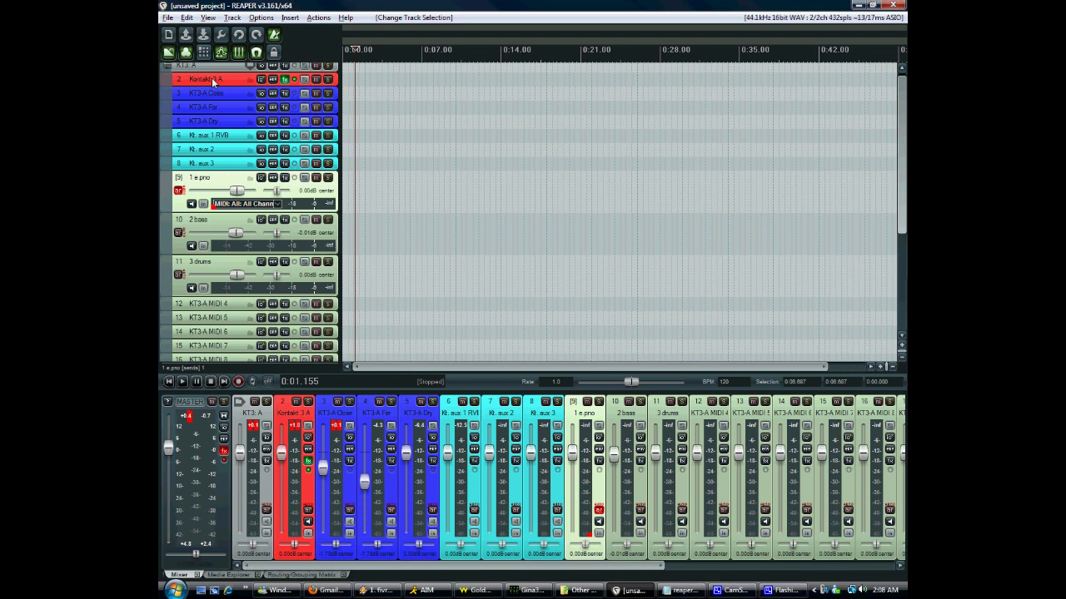
{"action": "left_click", "coordinate": [285, 80]}
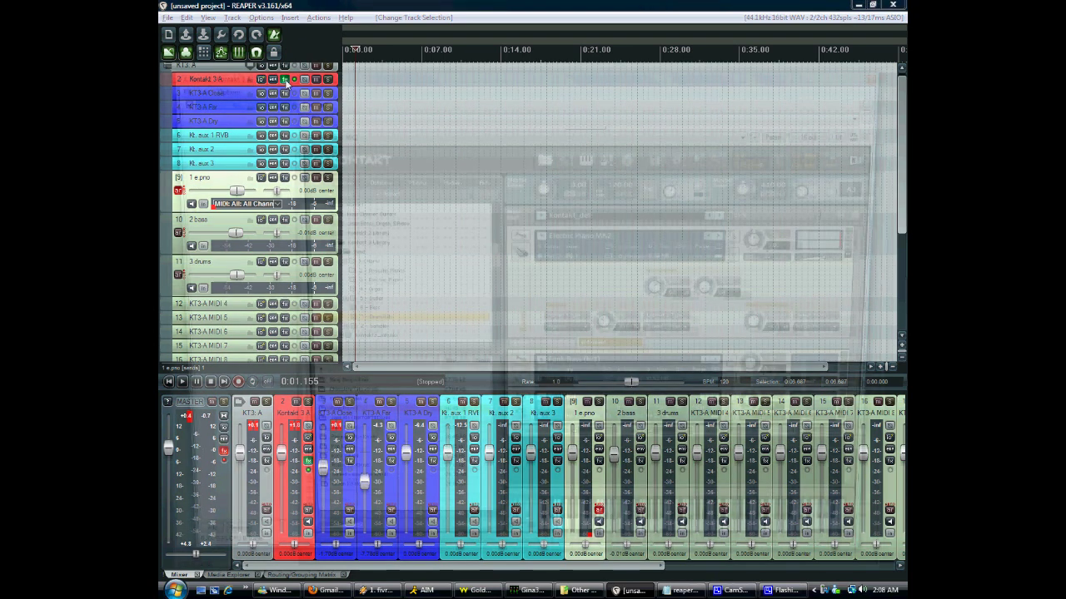
{"action": "left_click_drag", "start_coordinate": [284, 79], "coordinate": [485, 471]}
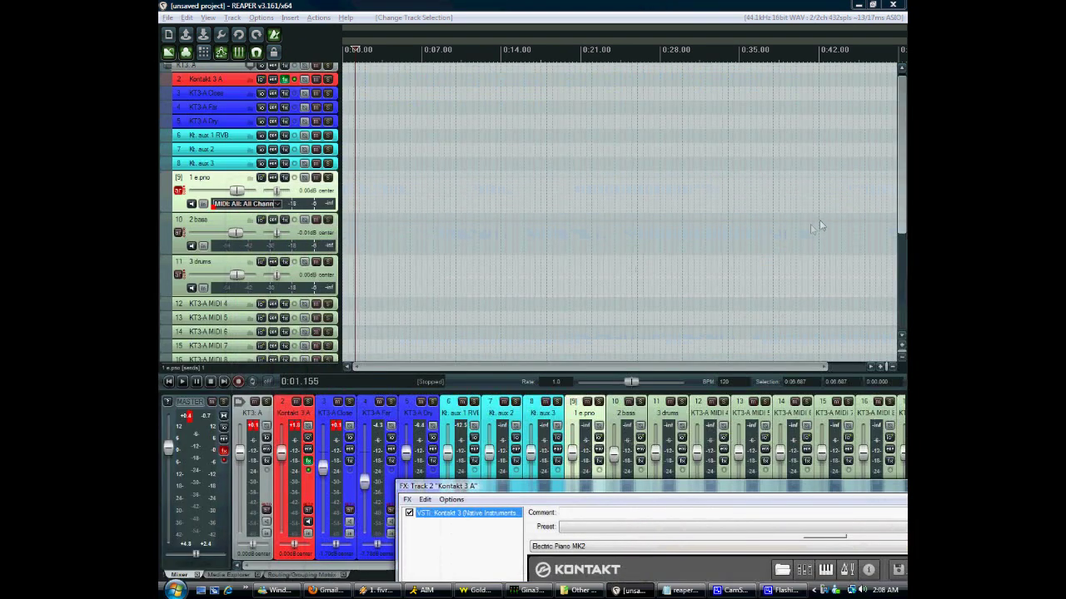
Collapse the KT3-A folder track in the track list and expand it again
{"action": "left_click_drag", "start_coordinate": [903, 203], "coordinate": [902, 168]}
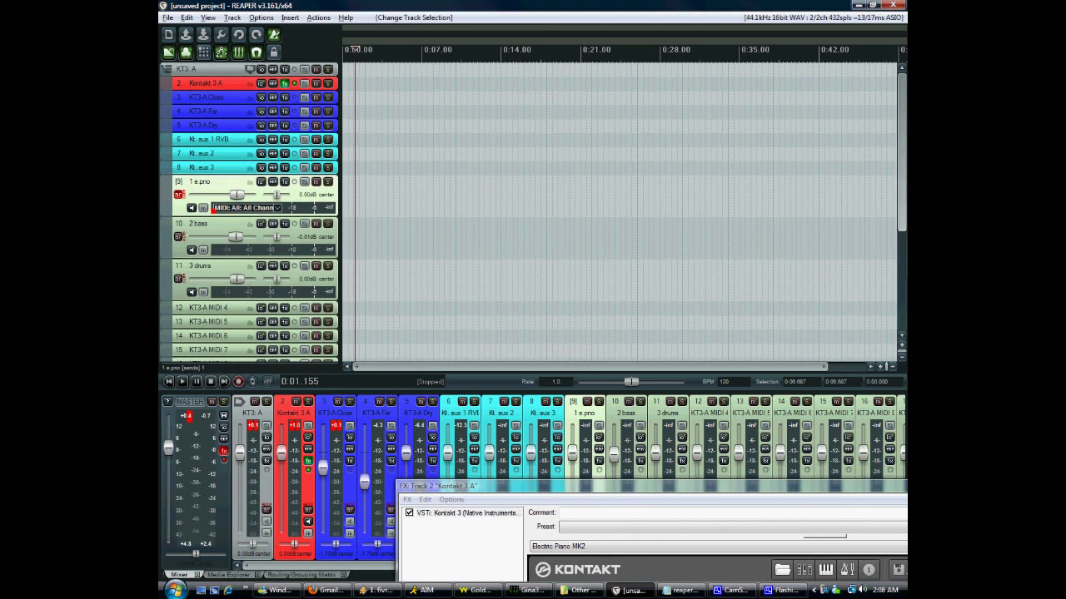
{"action": "left_click", "coordinate": [169, 73]}
{"action": "left_click", "coordinate": [169, 72]}
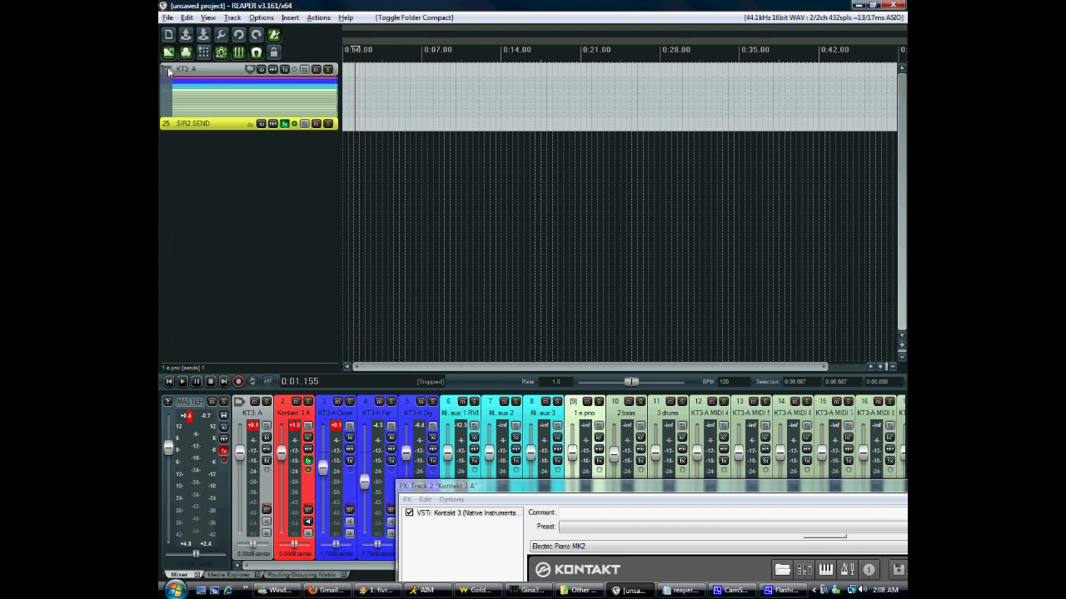
{"action": "left_click", "coordinate": [169, 72]}
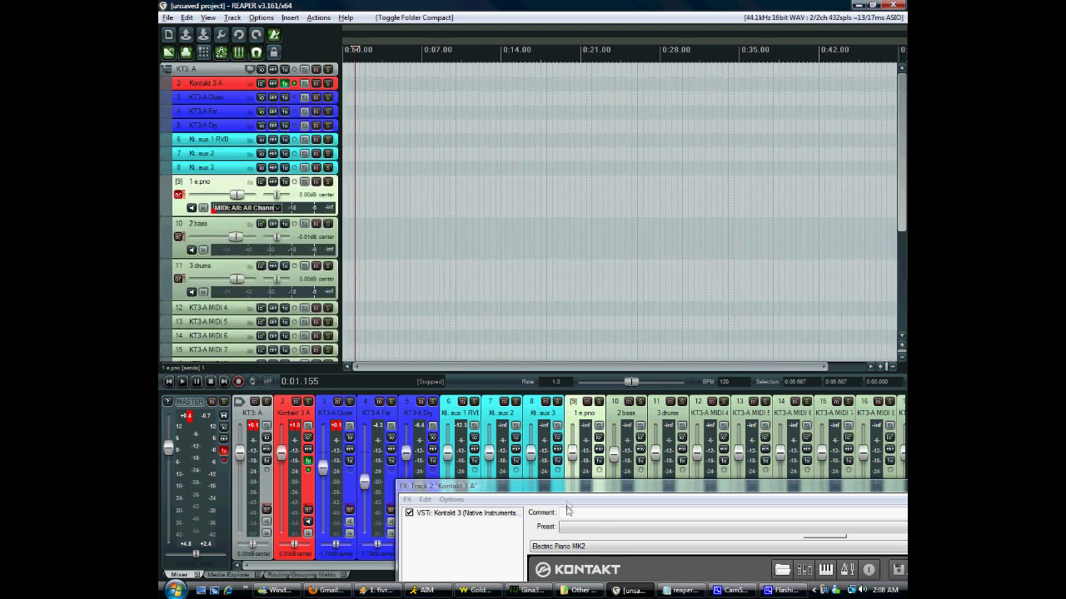
Hide Kontakt's Outputs section, show the aux sends of the Funk Bass (kt3) instrument, and close the instrument window
{"action": "left_click_drag", "start_coordinate": [577, 490], "coordinate": [281, 36]}
{"action": "left_click", "coordinate": [507, 115]}
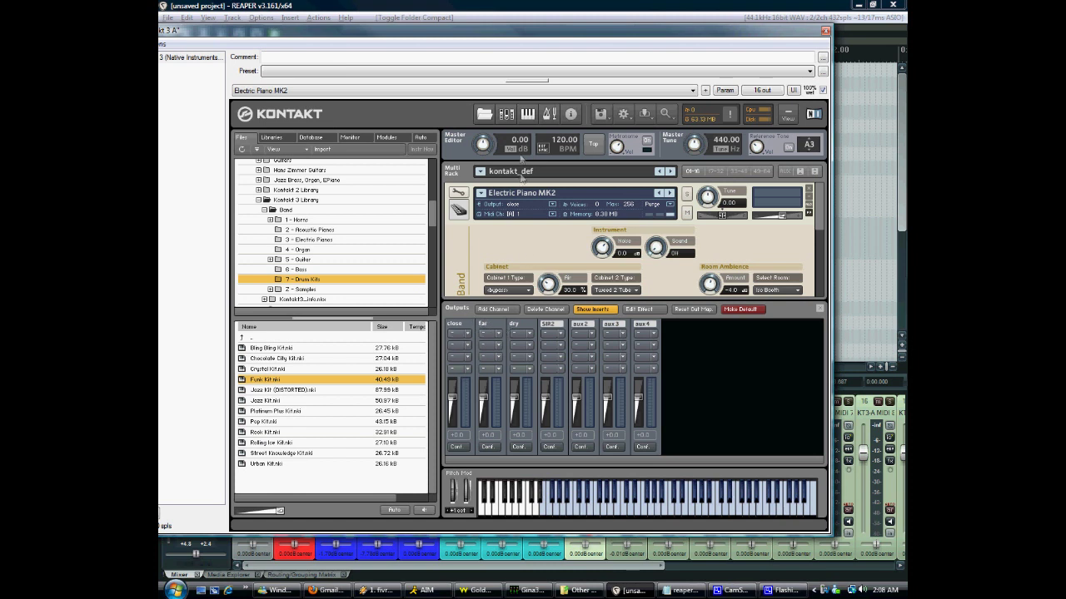
{"action": "left_click", "coordinate": [820, 308]}
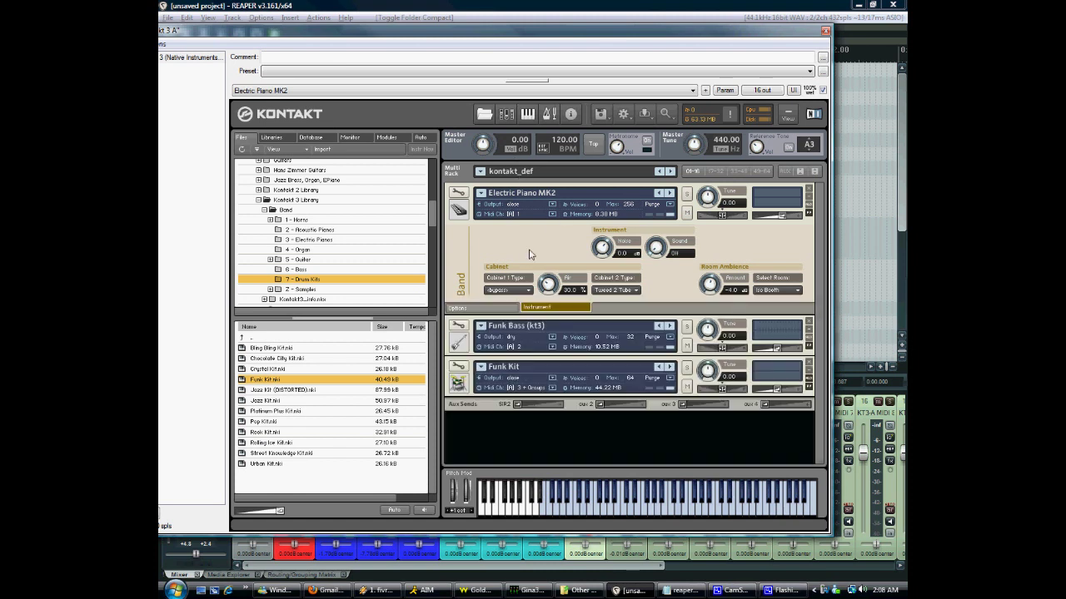
{"action": "left_click", "coordinate": [809, 338]}
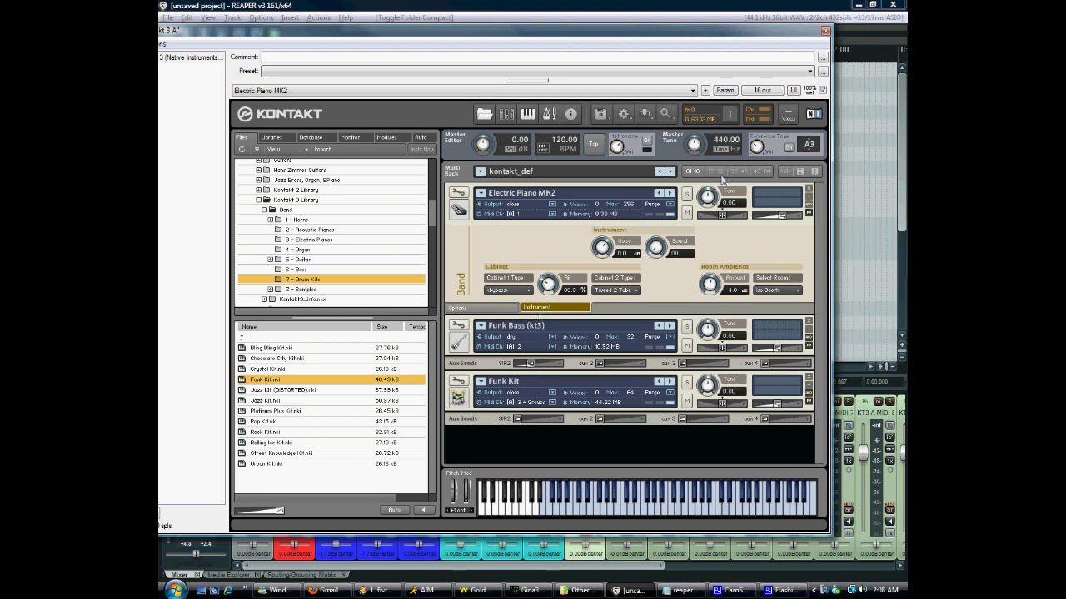
{"action": "left_click", "coordinate": [825, 31]}
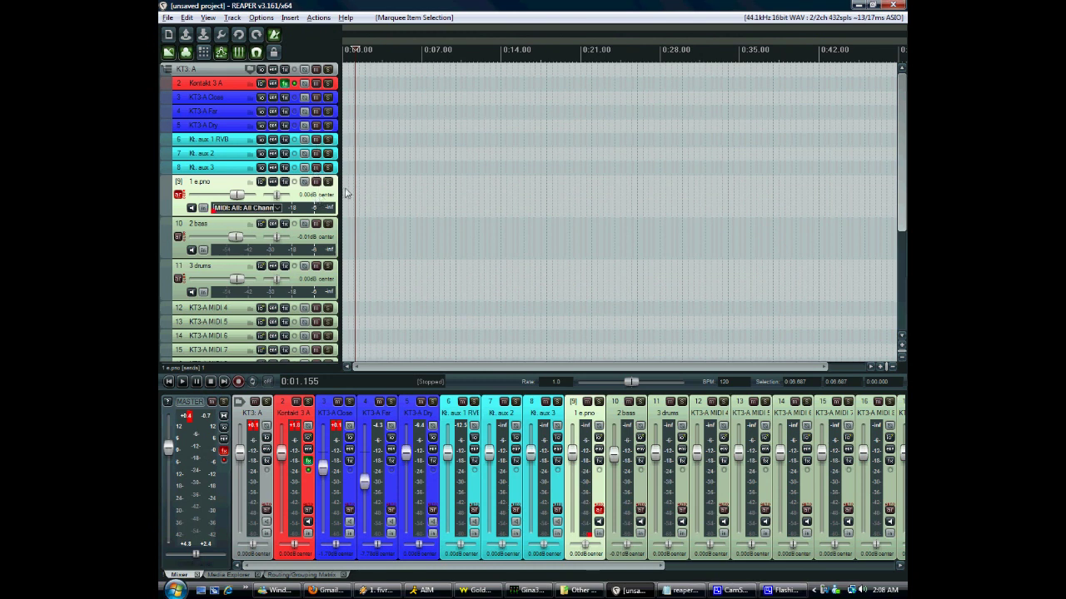
Draw an empty MIDI item about 12 seconds long at the start of the 1 e.pno track and open it for editing
{"action": "left_click_drag", "start_coordinate": [345, 193], "coordinate": [489, 197]}
{"action": "double_click", "coordinate": [422, 189]}
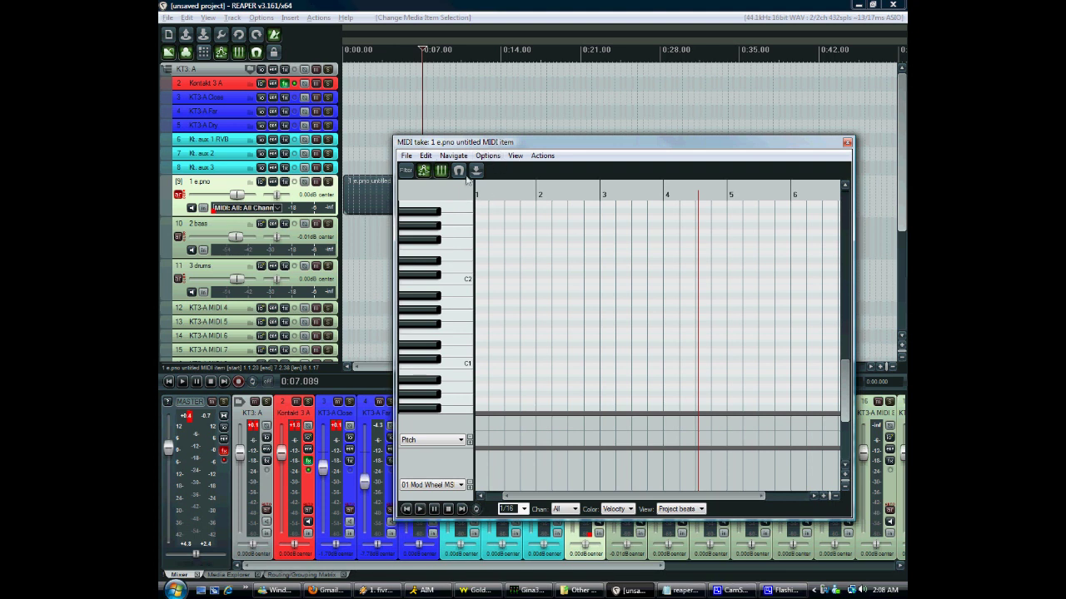
{"action": "left_click_drag", "start_coordinate": [496, 148], "coordinate": [443, 187]}
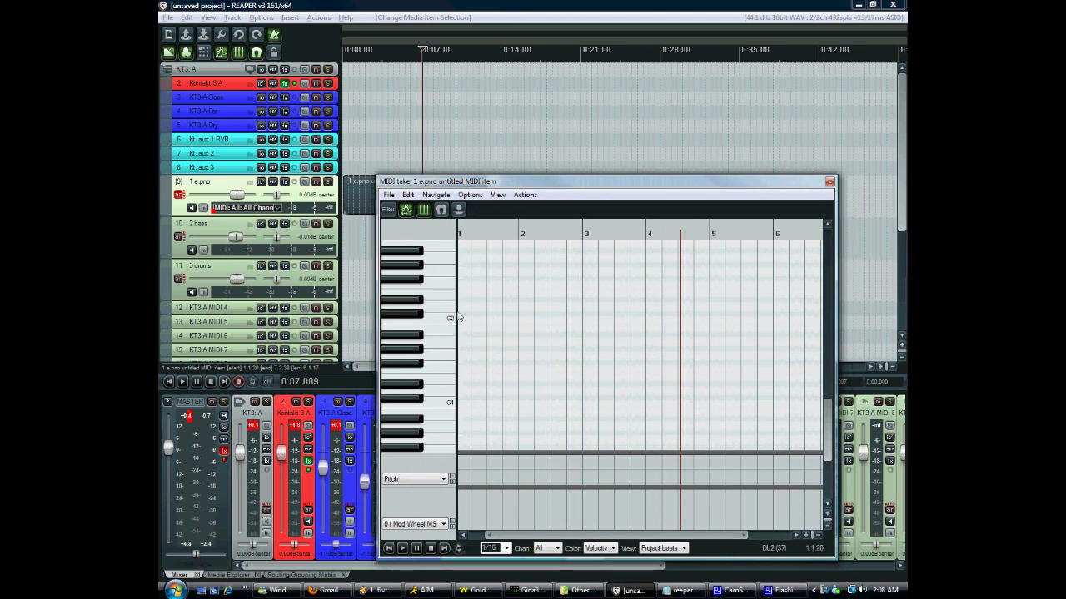
Draw four notes just above C2 across measures 1 to 3 and lower the third note's velocity
{"action": "mouse_move", "coordinate": [463, 306]}
{"action": "left_mouse_down"}
{"action": "mouse_move", "coordinate": [554, 294]}
{"action": "mouse_move", "coordinate": [598, 308]}
{"action": "mouse_move", "coordinate": [623, 279]}
{"action": "left_mouse_up"}
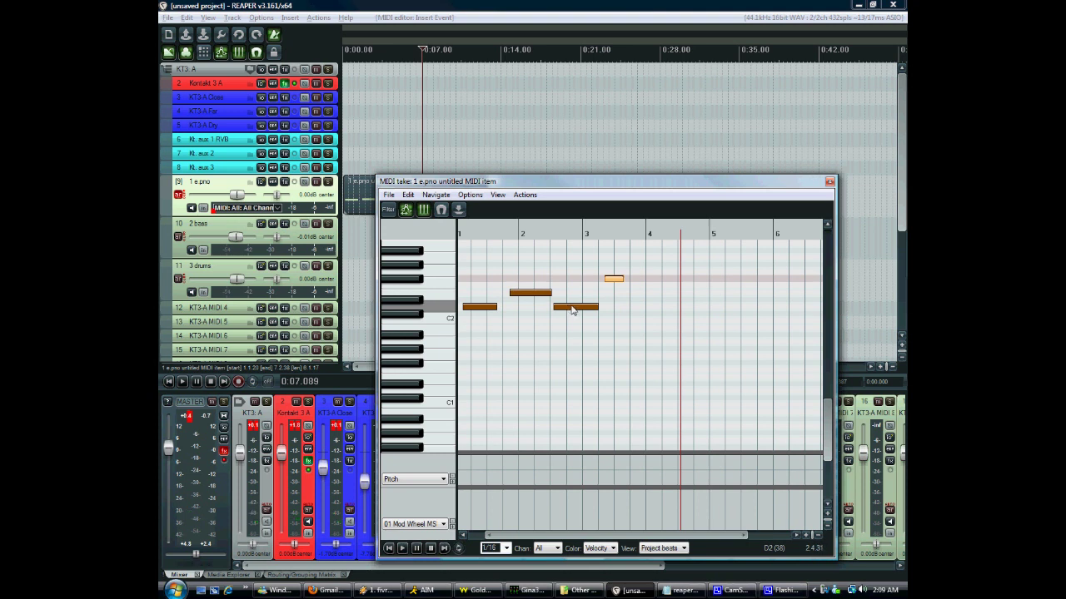
{"action": "left_click_drag", "start_coordinate": [572, 306], "coordinate": [573, 319]}
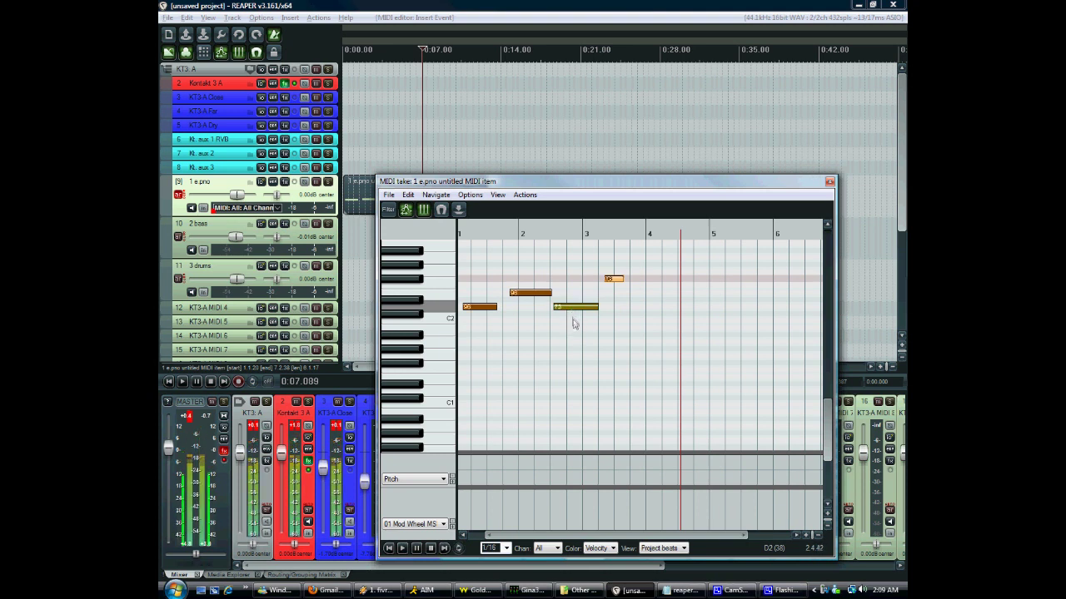
{"action": "left_click", "coordinate": [585, 310]}
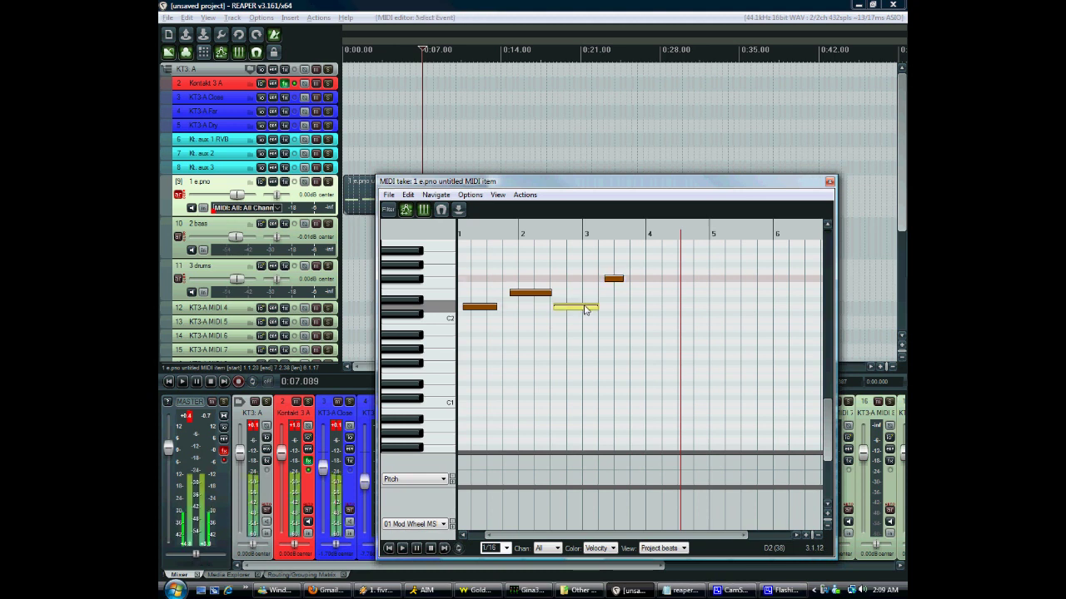
Select all four notes and lower their velocities together
{"action": "left_click_drag", "start_coordinate": [615, 259], "coordinate": [496, 340]}
{"action": "left_click_drag", "start_coordinate": [529, 291], "coordinate": [528, 311]}
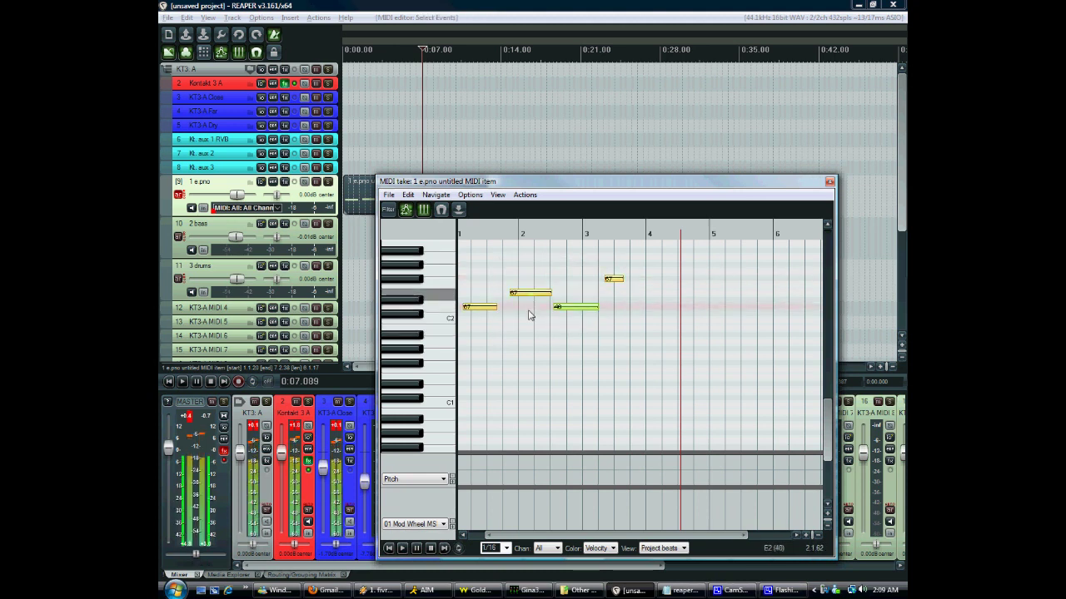
{"action": "left_click", "coordinate": [566, 307]}
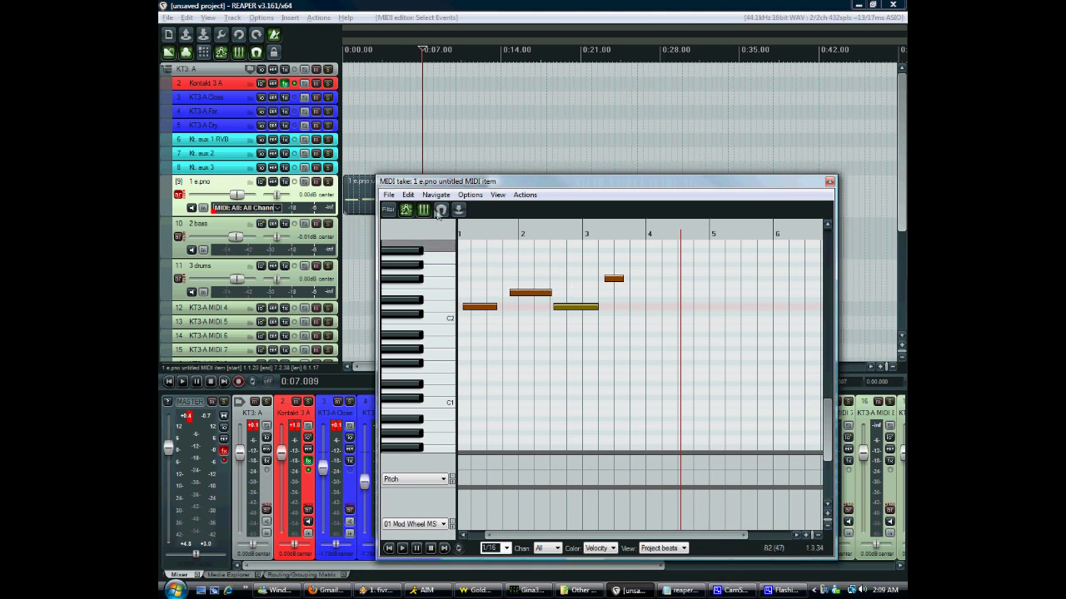
Turn on grid snapping in the MIDI editor and change the grid division to 1/32
{"action": "left_click", "coordinate": [535, 268]}
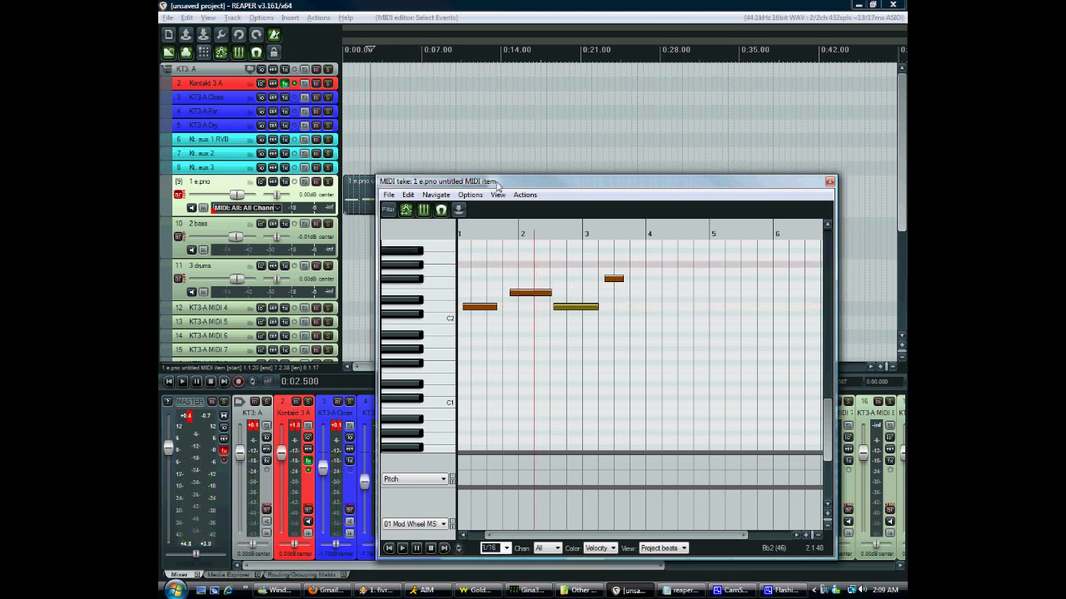
{"action": "left_click_drag", "start_coordinate": [501, 181], "coordinate": [453, 134]}
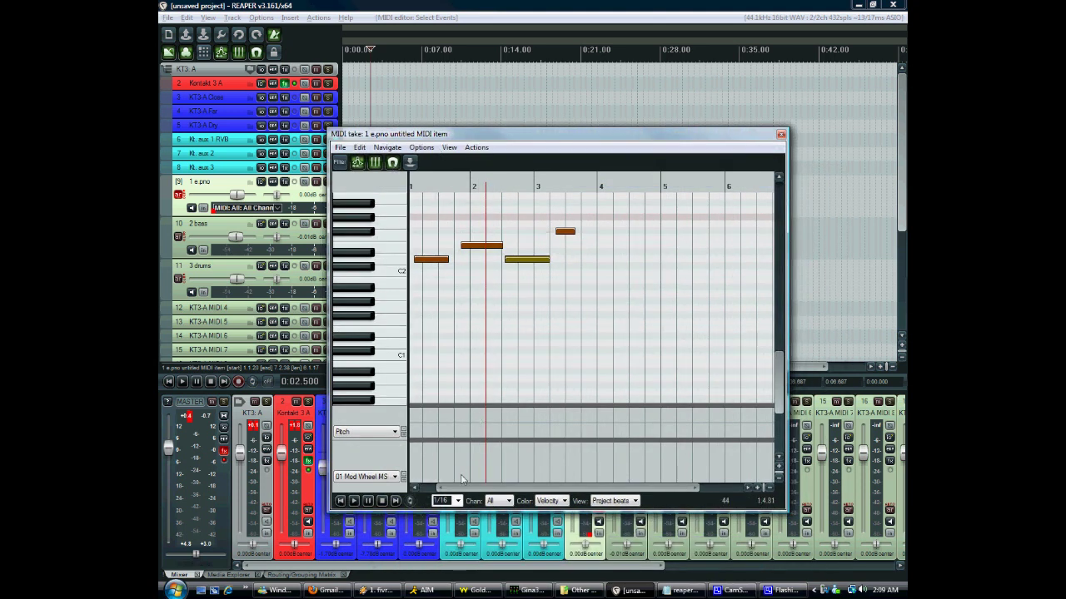
{"action": "scroll", "coordinate": [448, 502], "scroll_direction": "down", "scroll_amount": 1}
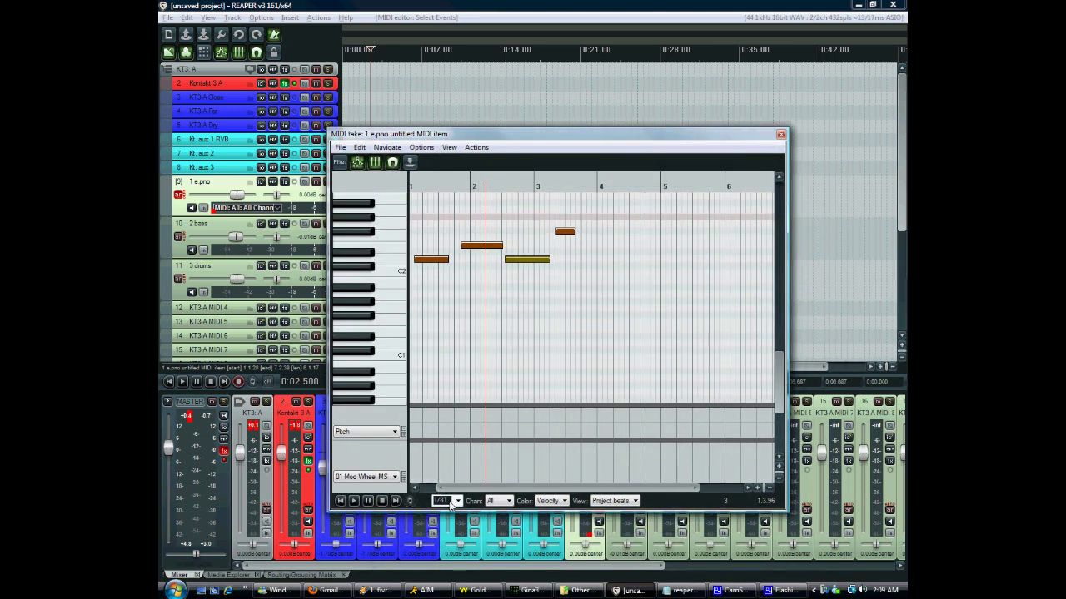
{"action": "scroll", "coordinate": [450, 504], "scroll_direction": "up", "scroll_amount": 1}
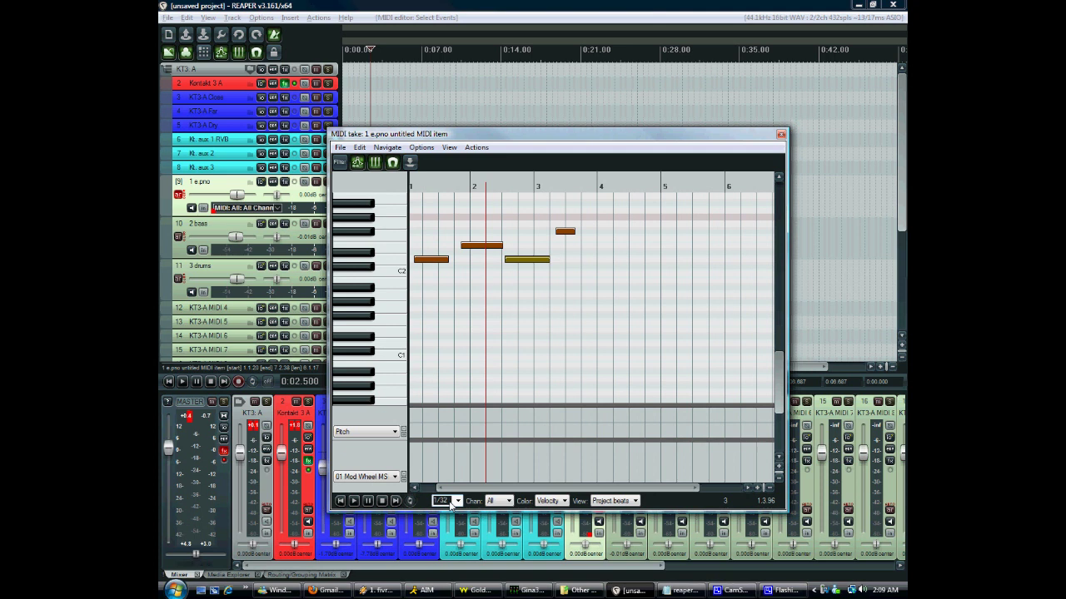
Draw four more notes below C2 around measure 2, using a 1/16 grid for the last three
{"action": "left_click_drag", "start_coordinate": [500, 302], "coordinate": [535, 302]}
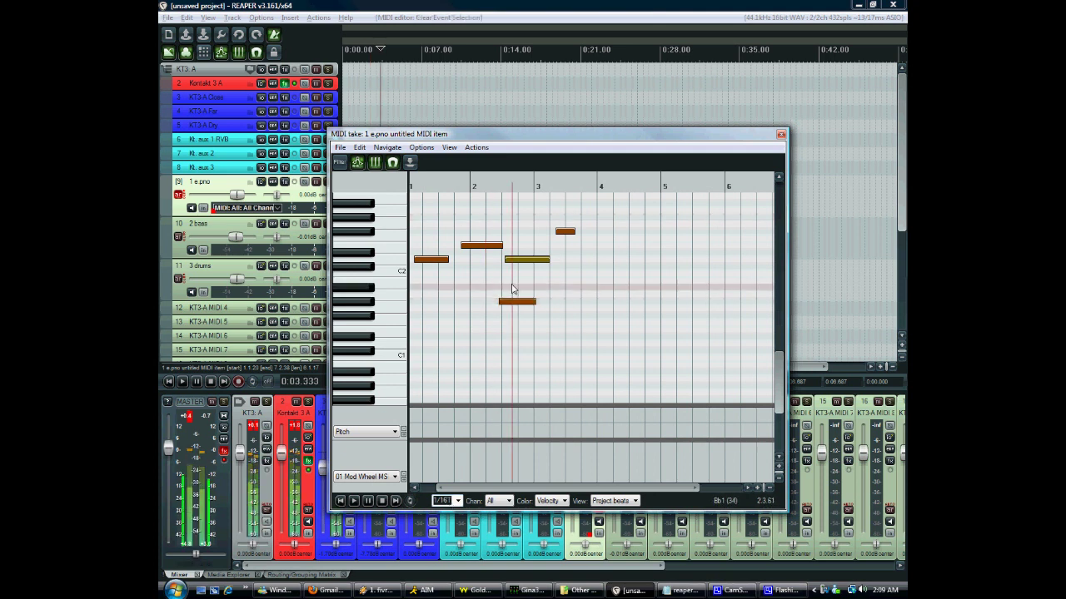
{"action": "scroll", "coordinate": [516, 290], "scroll_direction": "up", "scroll_amount": 5}
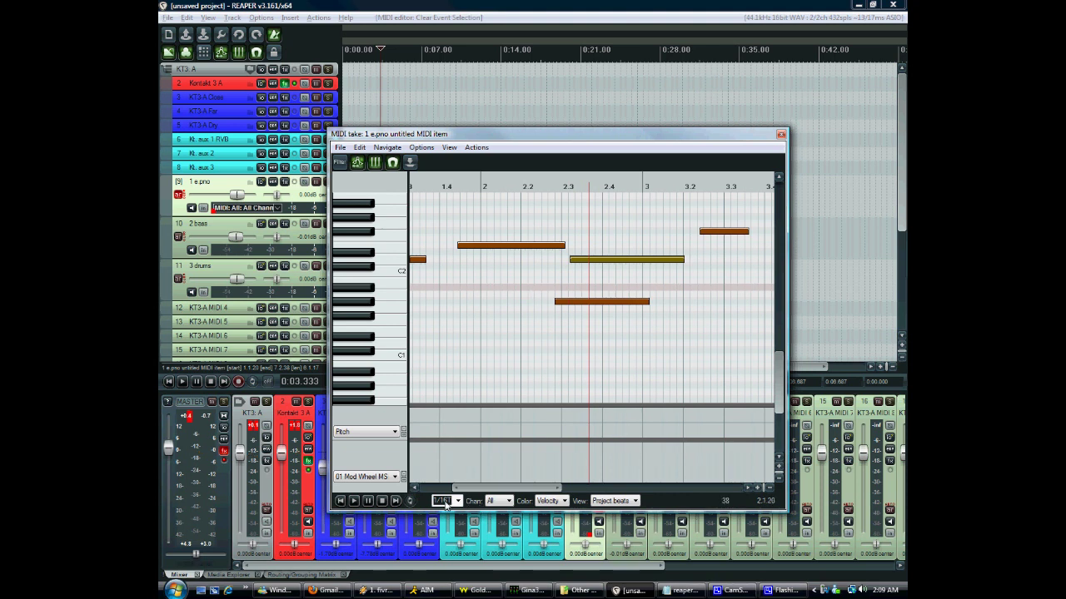
{"action": "left_click_drag", "start_coordinate": [522, 324], "coordinate": [560, 329]}
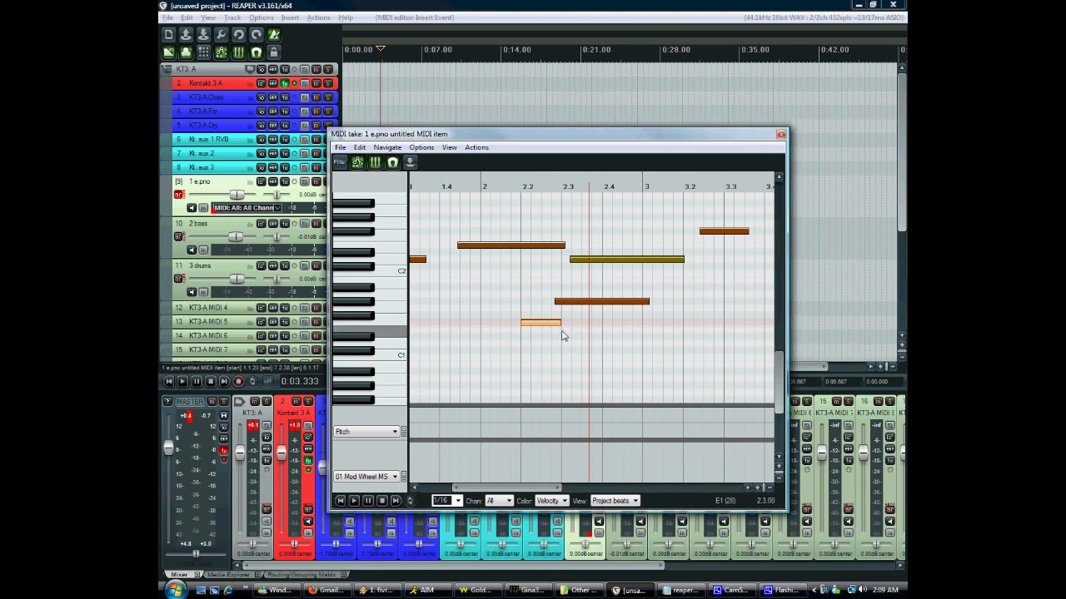
{"action": "left_click_drag", "start_coordinate": [562, 331], "coordinate": [601, 331]}
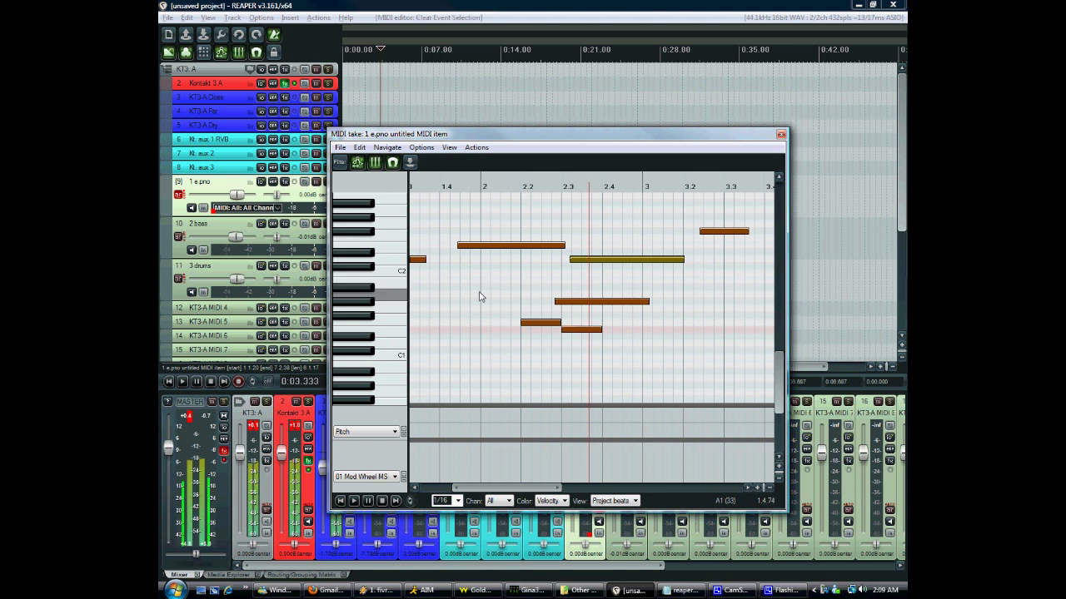
{"action": "left_click_drag", "start_coordinate": [462, 294], "coordinate": [518, 297]}
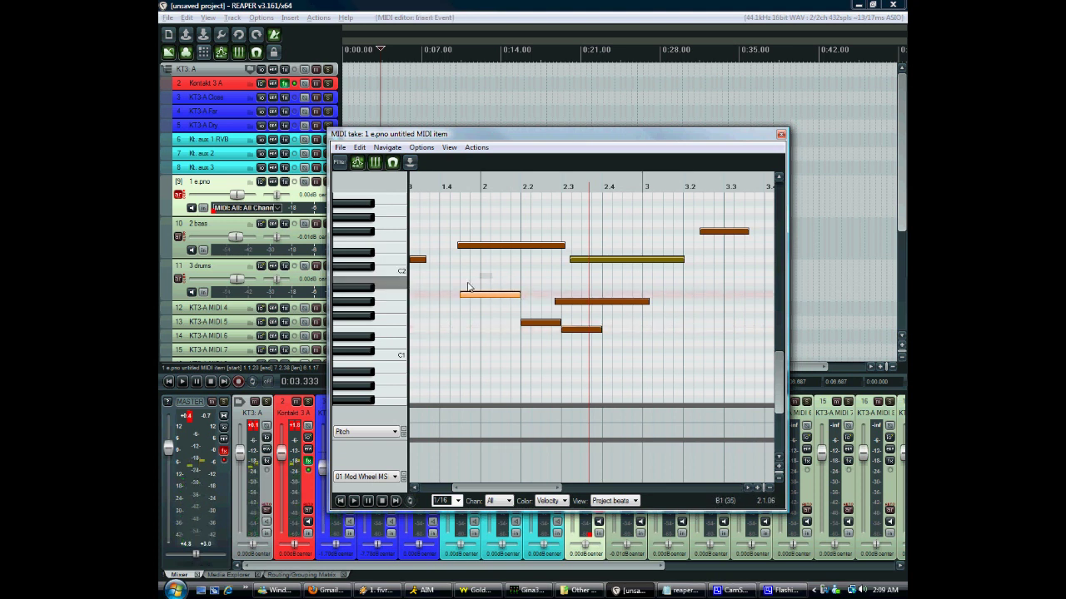
Delete all notes in the MIDI editor and remove the MIDI item from the 1 e.pno track
{"action": "left_click", "coordinate": [469, 283]}
{"action": "scroll", "coordinate": [666, 222], "scroll_direction": "down", "scroll_amount": 3}
{"action": "left_click_drag", "start_coordinate": [648, 225], "coordinate": [412, 398]}
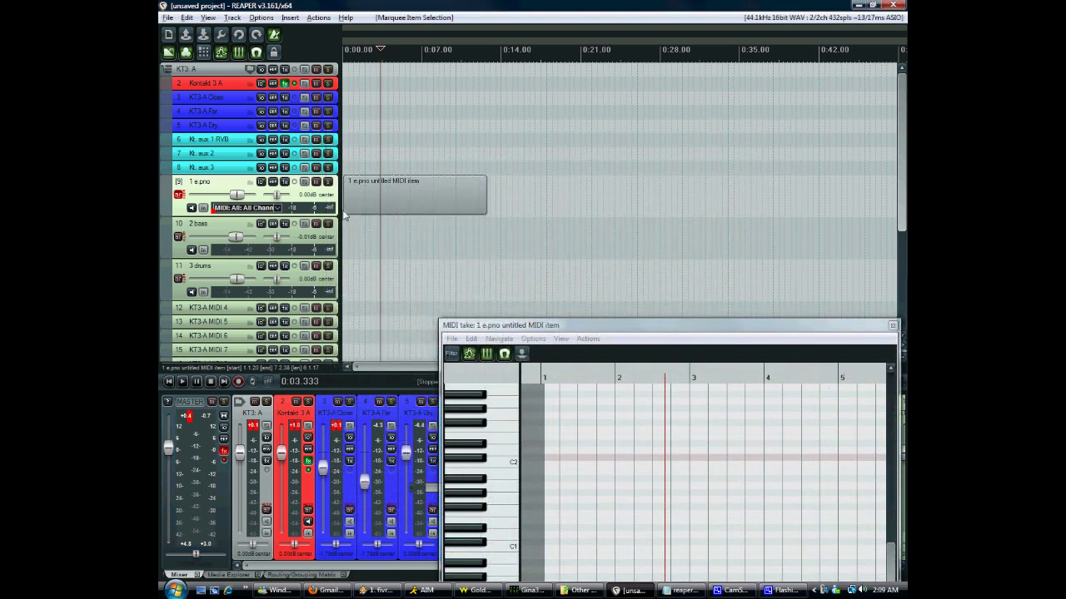
{"action": "left_click", "coordinate": [375, 177]}
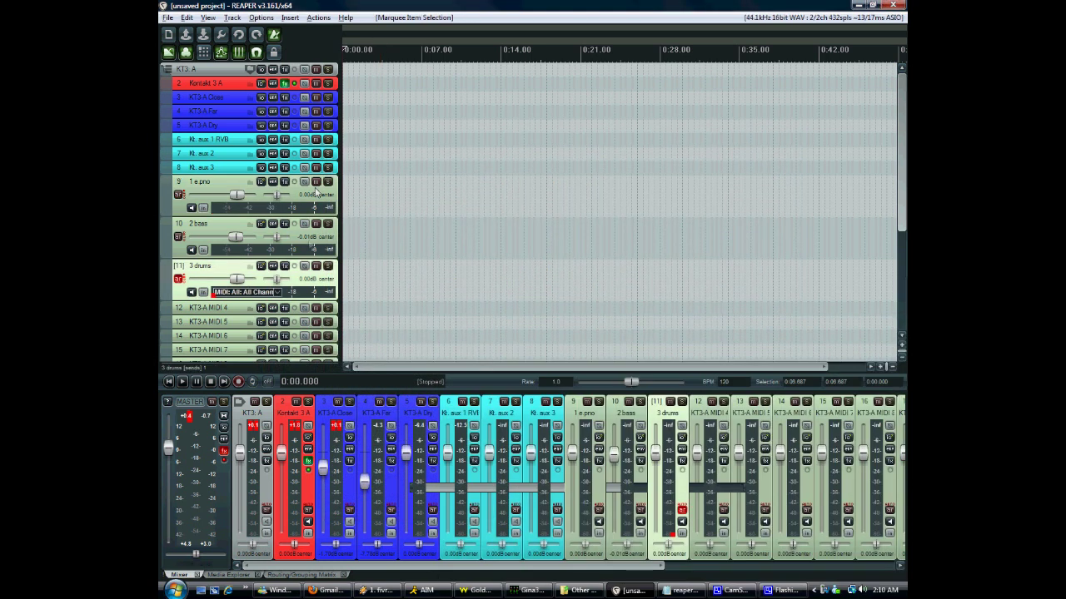
Open the metronome settings and set the metronome volume to +0.02 dB
{"action": "right_click", "coordinate": [274, 37]}
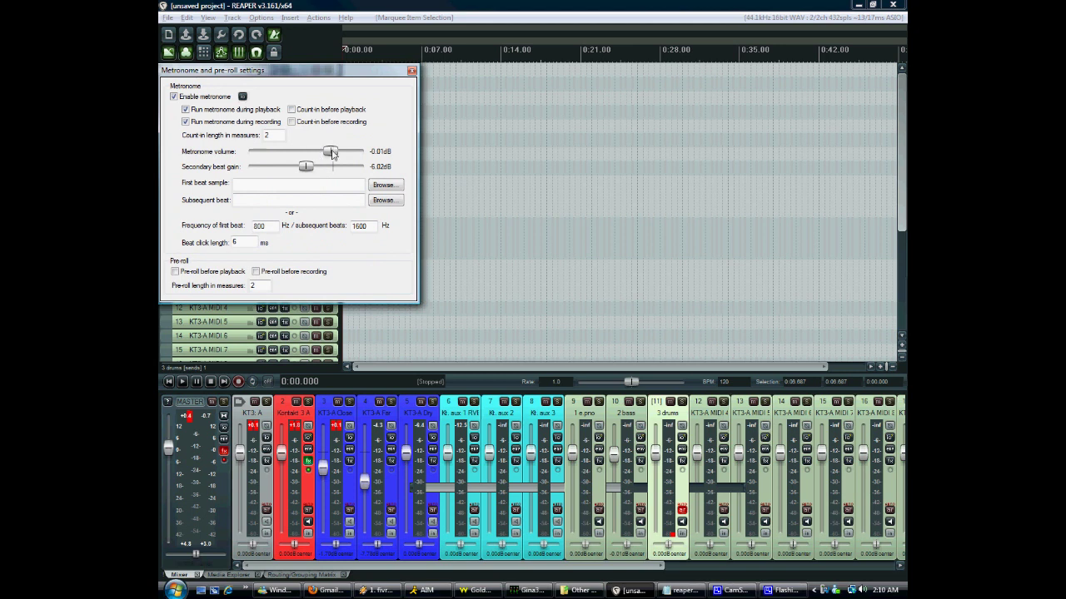
{"action": "mouse_move", "coordinate": [331, 153]}
{"action": "left_mouse_down"}
{"action": "mouse_move", "coordinate": [301, 153]}
{"action": "mouse_move", "coordinate": [348, 155]}
{"action": "mouse_move", "coordinate": [335, 170]}
{"action": "left_mouse_up"}
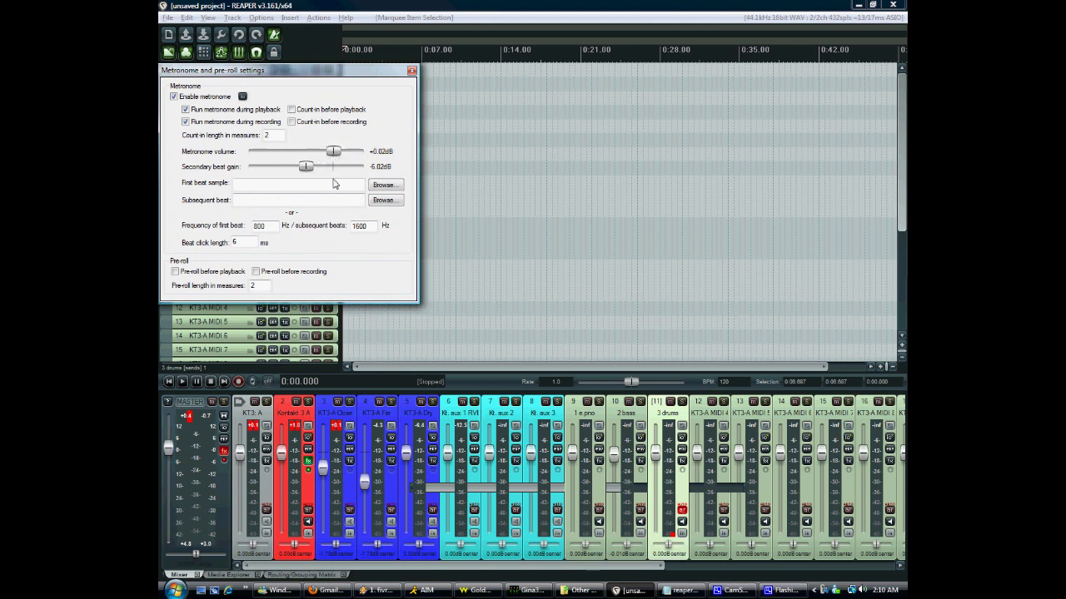
Close the metronome settings and record a MIDI drum part about 16 seconds long on the 3 drums track
{"action": "left_click", "coordinate": [411, 73]}
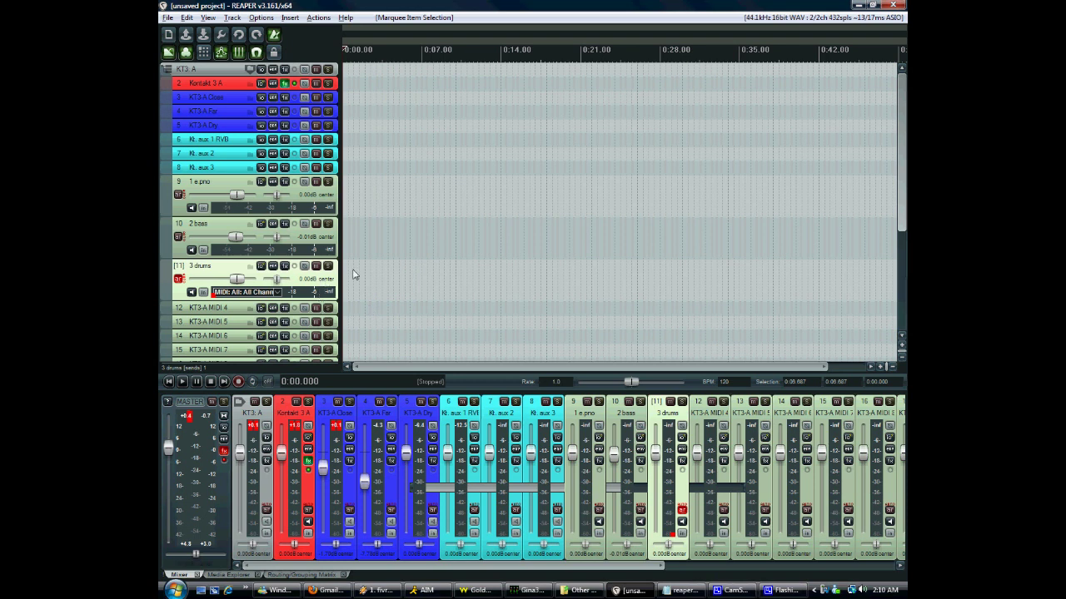
{"action": "key", "text": "ctrl+r"}
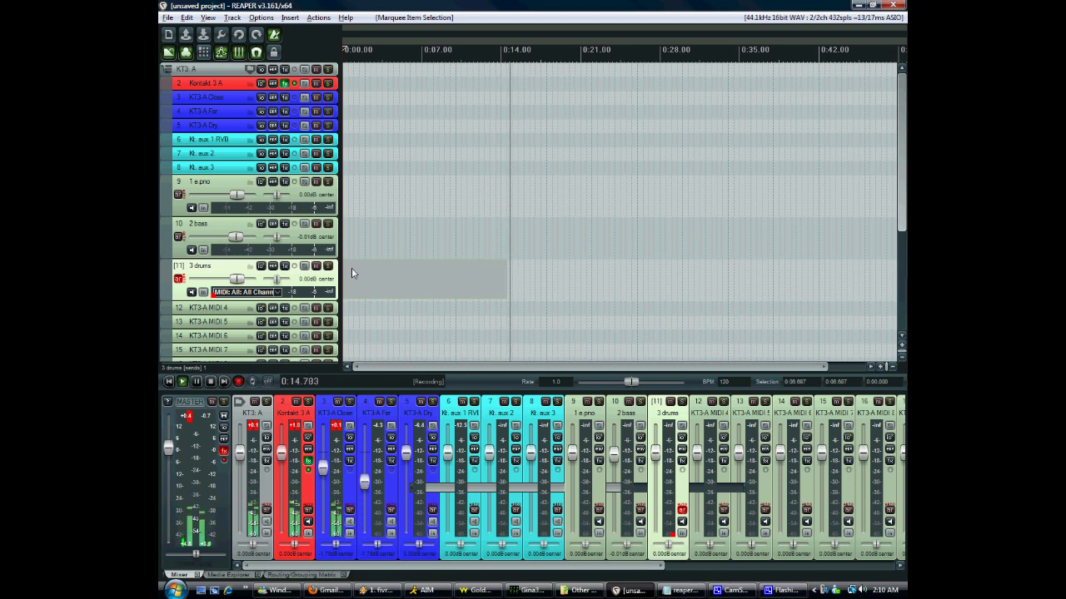
{"action": "key", "text": "space"}
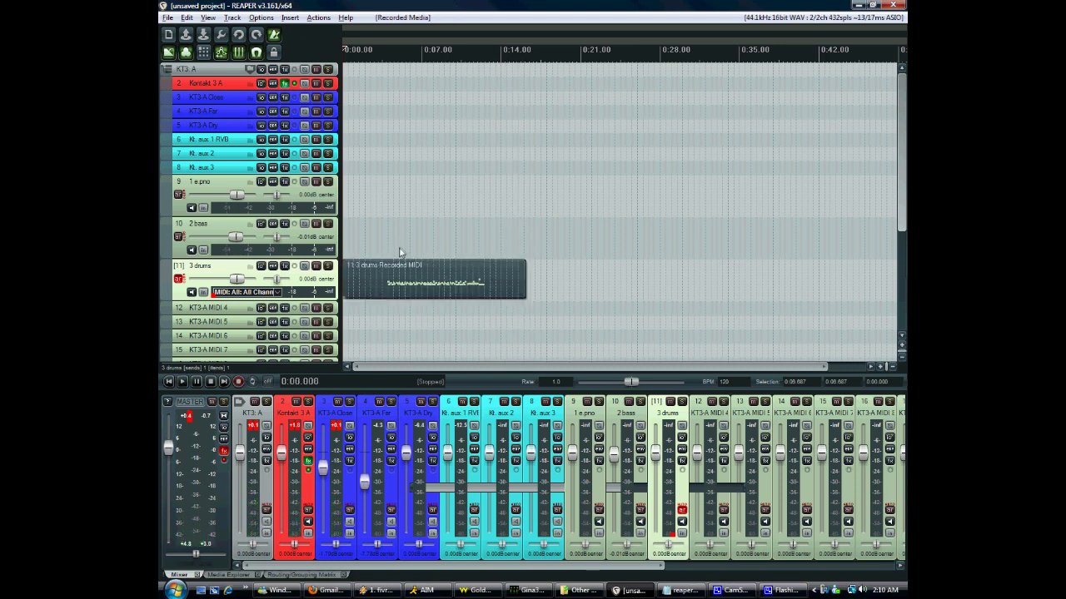
Open the recorded drum item in the MIDI editor and select the notes in measures 3 and 4
{"action": "double_click", "coordinate": [402, 280]}
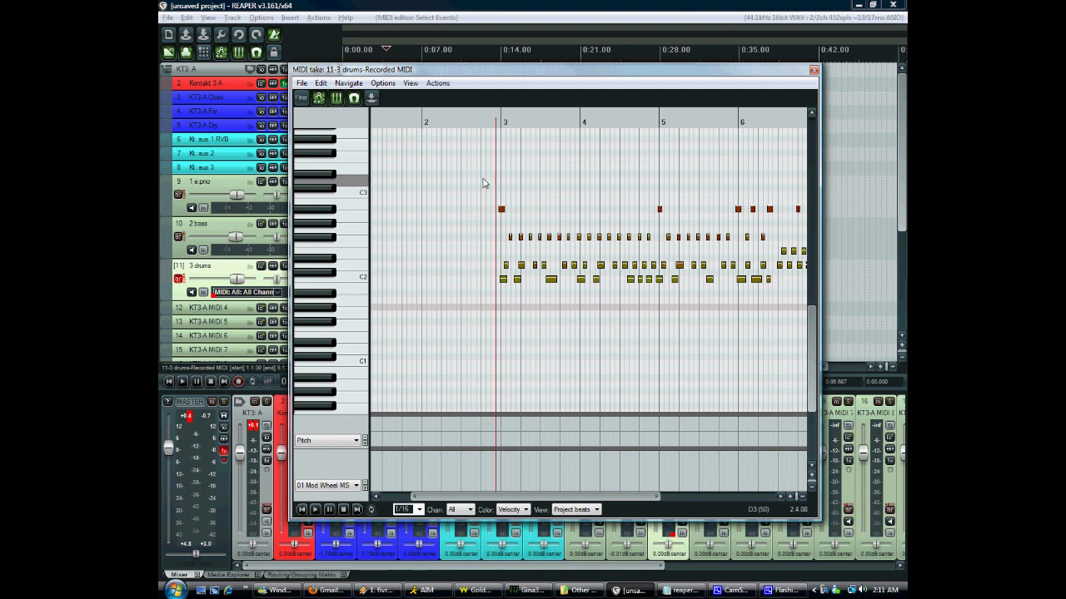
{"action": "left_click_drag", "start_coordinate": [482, 179], "coordinate": [656, 289]}
{"action": "scroll", "coordinate": [616, 293], "scroll_direction": "up", "scroll_amount": 2}
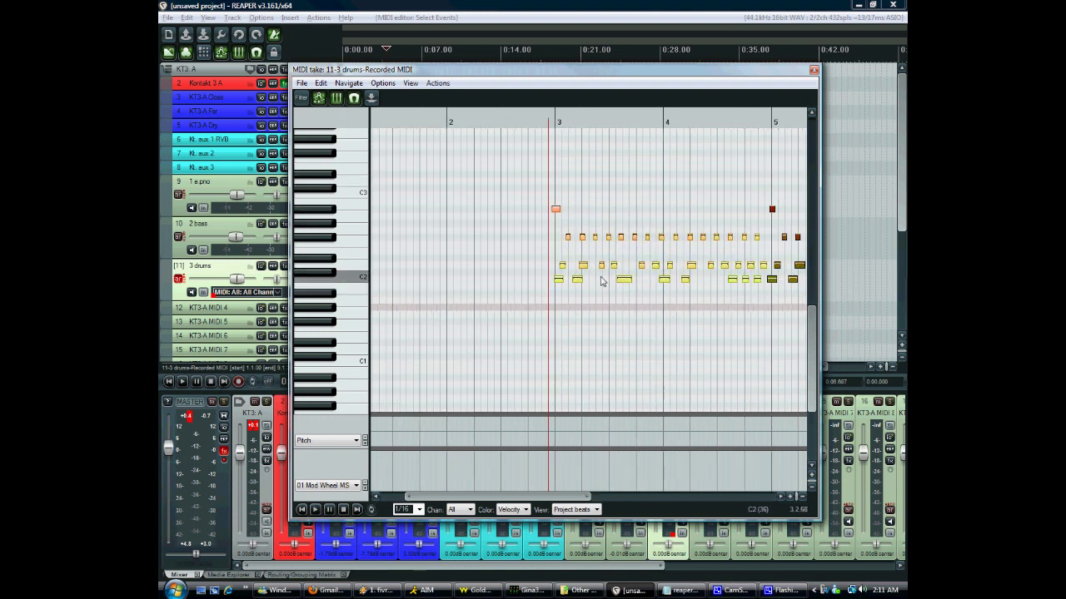
{"action": "scroll", "coordinate": [550, 483], "scroll_direction": "up", "scroll_amount": 3}
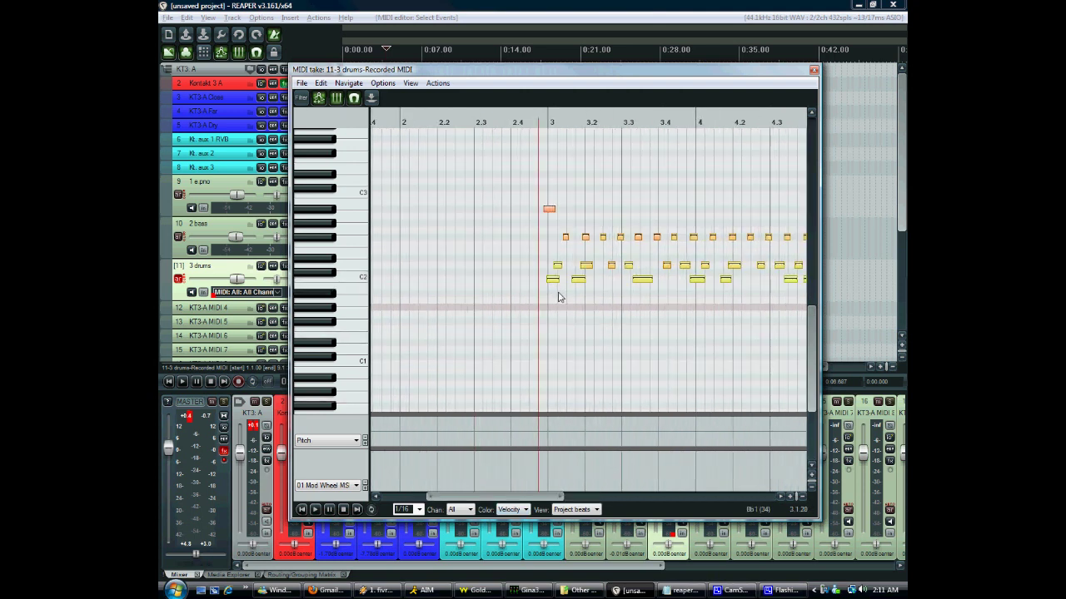
Open Quantize Events for the drum notes and disallow moving notes left when quantizing positions to 1/16
{"action": "key", "text": "q"}
{"action": "left_click_drag", "start_coordinate": [457, 213], "coordinate": [328, 279]}
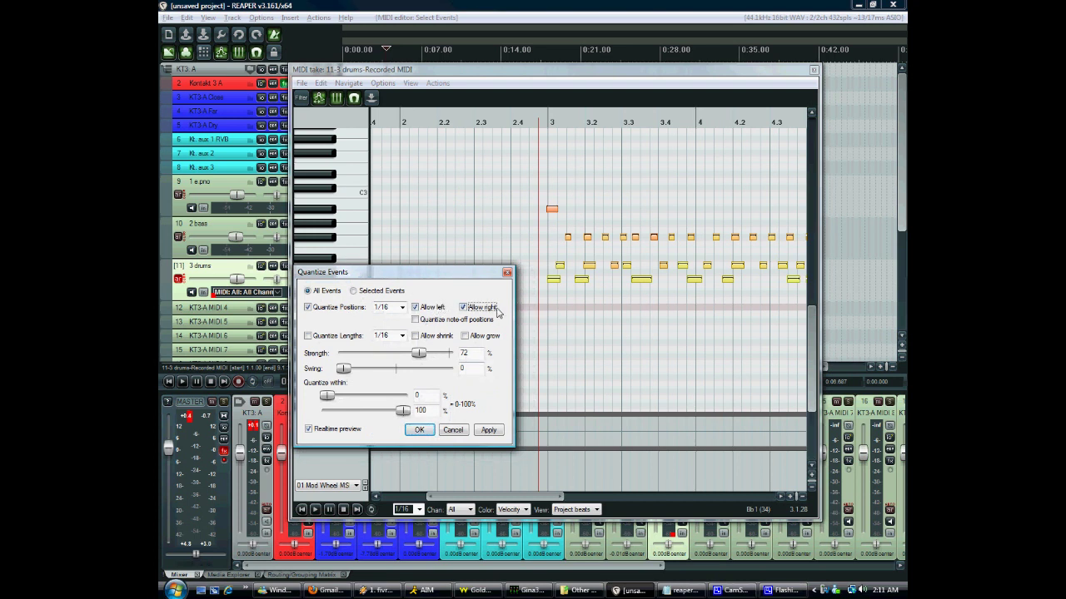
{"action": "left_click", "coordinate": [440, 307]}
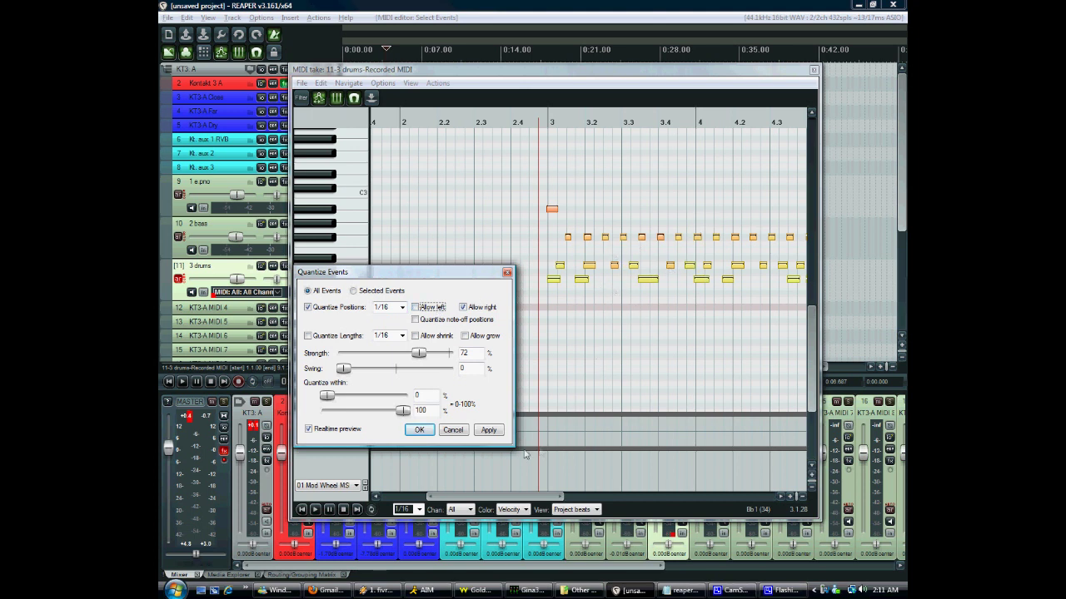
{"action": "key", "text": "Return"}
Rearrange the MIDI editor and the Quantize Events dialog so the notes from measure 3 onward are unobstructed
{"action": "left_click_drag", "start_coordinate": [500, 496], "coordinate": [522, 491]}
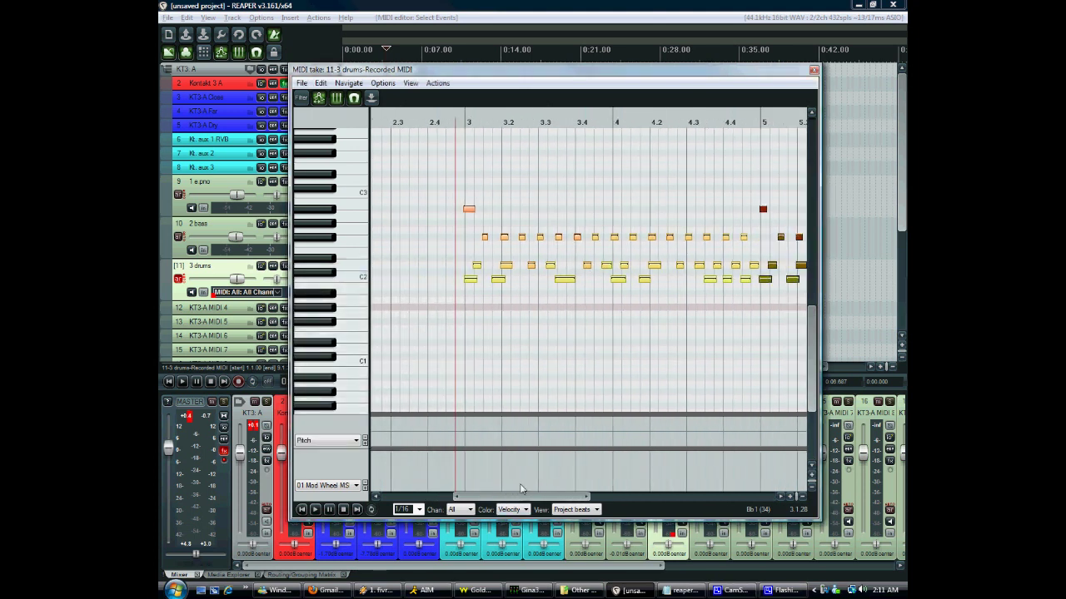
{"action": "left_click_drag", "start_coordinate": [414, 71], "coordinate": [506, 66]}
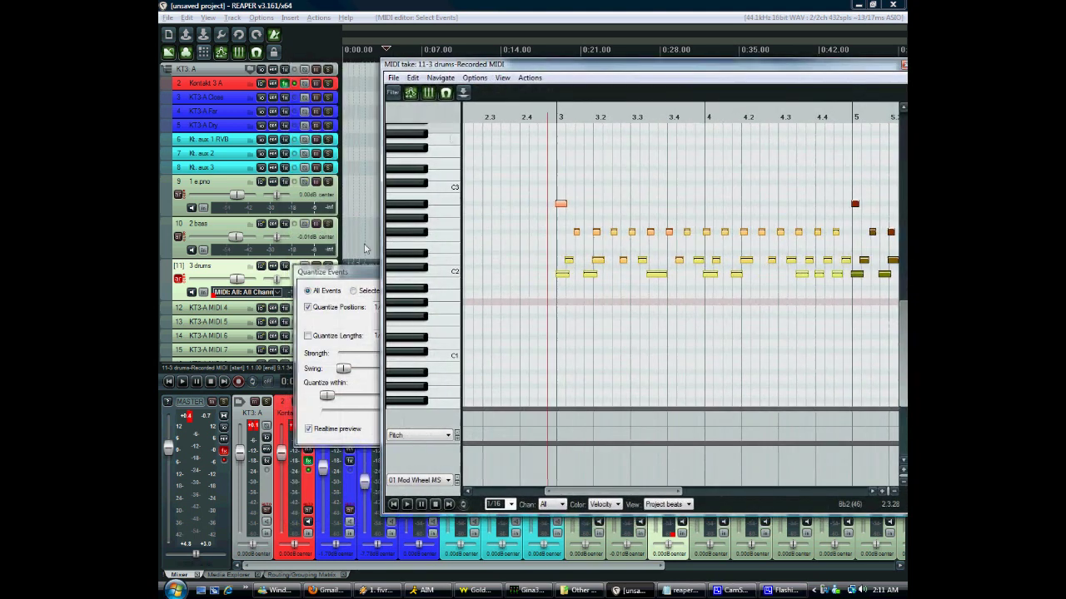
{"action": "left_click_drag", "start_coordinate": [325, 272], "coordinate": [284, 331]}
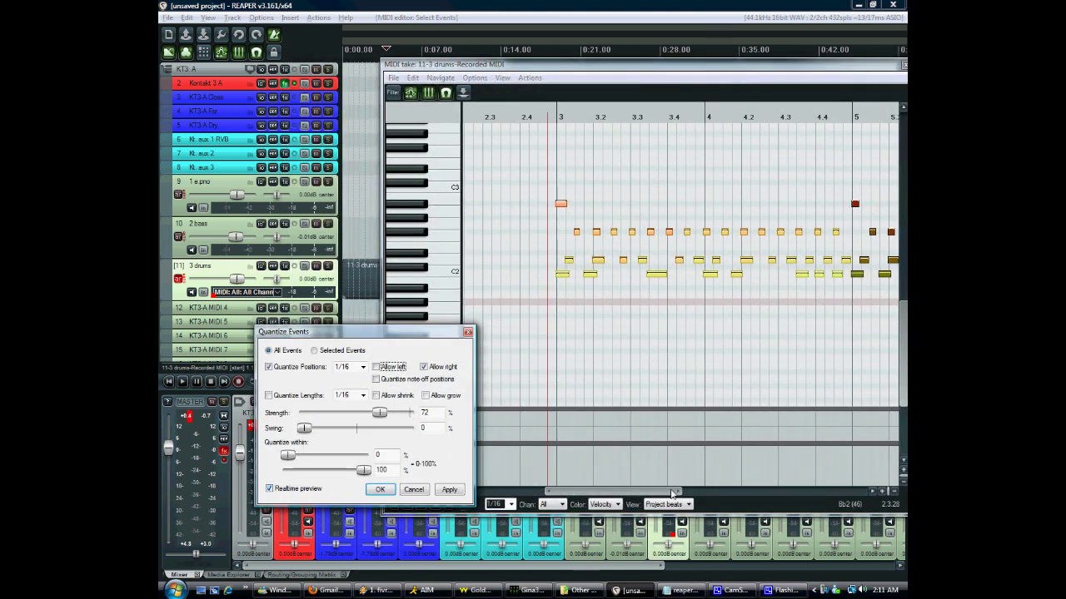
{"action": "left_click_drag", "start_coordinate": [671, 494], "coordinate": [683, 495]}
{"action": "left_click_drag", "start_coordinate": [359, 333], "coordinate": [346, 339]}
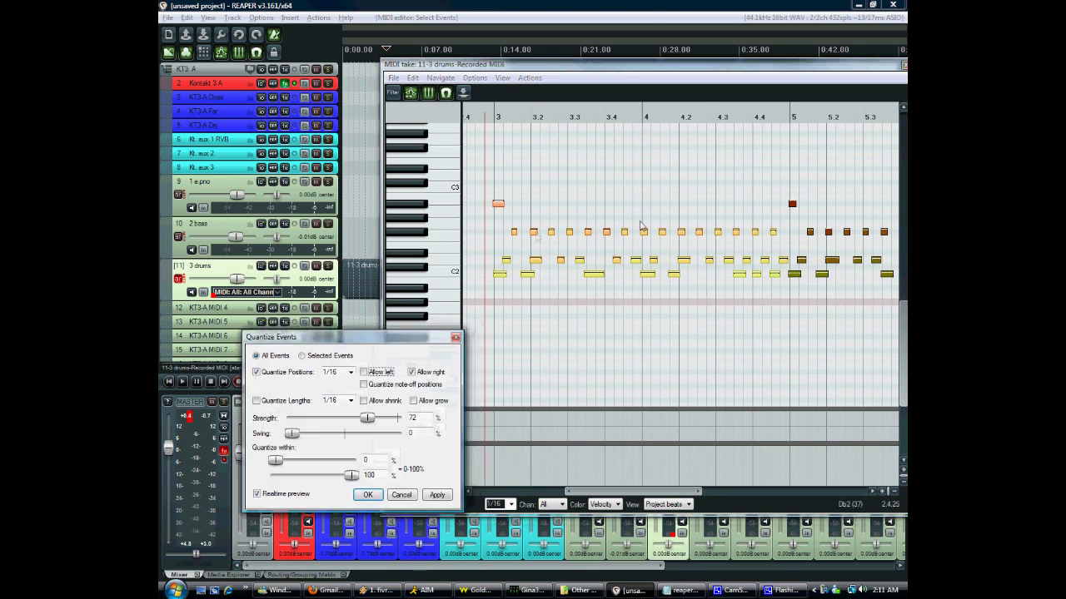
Try a quantize strength of 70% and compare quantizing only the selected events with quantizing all events
{"action": "mouse_move", "coordinate": [368, 418]}
{"action": "left_mouse_down"}
{"action": "mouse_move", "coordinate": [330, 421]}
{"action": "mouse_move", "coordinate": [367, 419]}
{"action": "left_mouse_up"}
{"action": "left_click", "coordinate": [323, 359]}
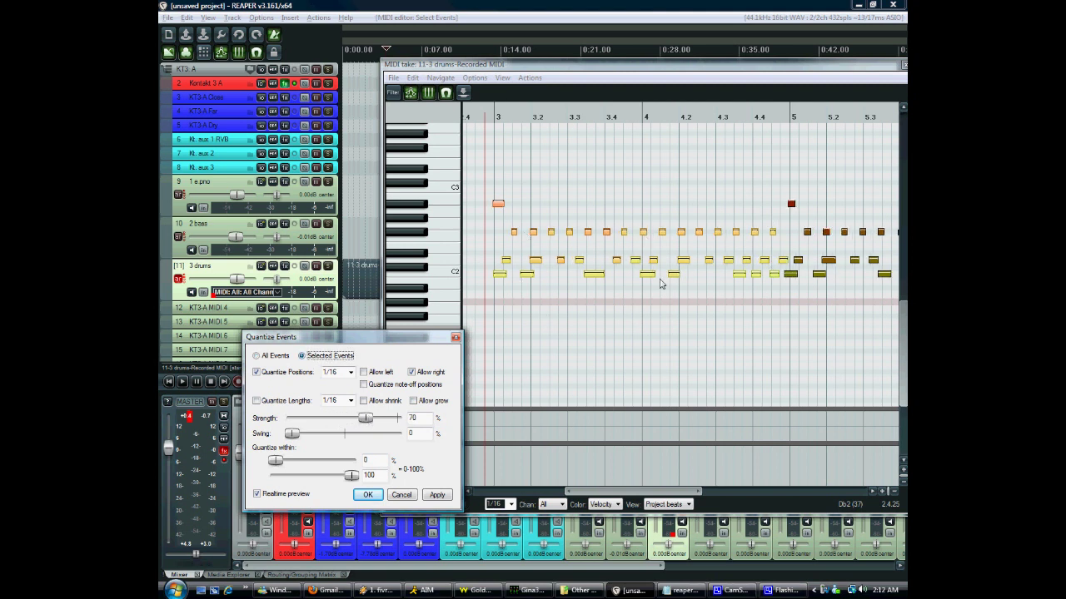
{"action": "left_click", "coordinate": [278, 356]}
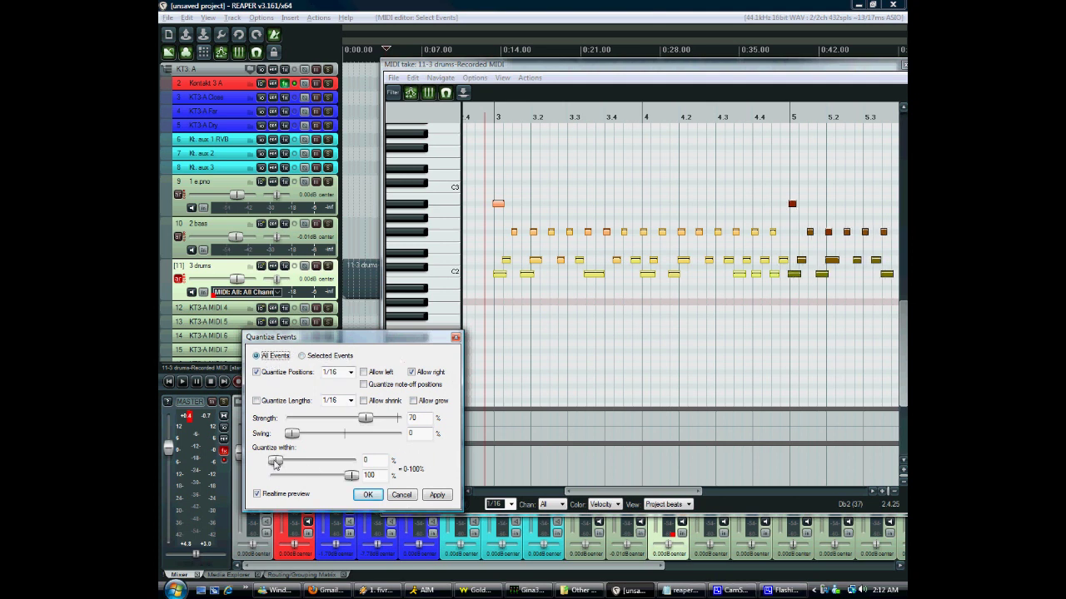
Quantize all drum events with 85% strength and a quantize-within range of 0 to 85%
{"action": "mouse_move", "coordinate": [274, 463]}
{"action": "left_mouse_down"}
{"action": "mouse_move", "coordinate": [310, 463]}
{"action": "mouse_move", "coordinate": [275, 463]}
{"action": "left_mouse_up"}
{"action": "left_click_drag", "start_coordinate": [352, 477], "coordinate": [338, 484]}
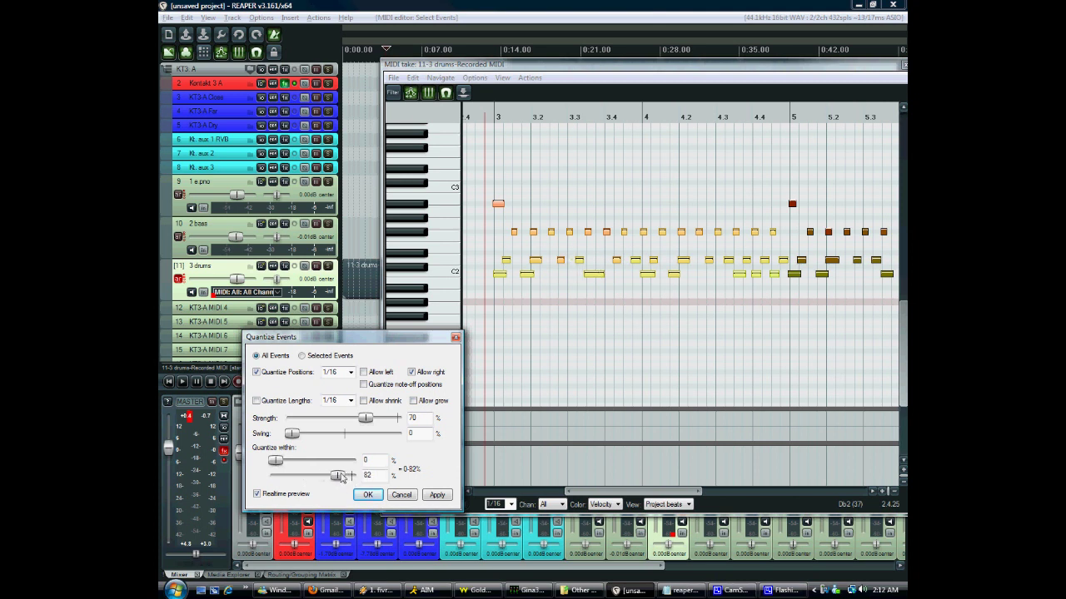
{"action": "mouse_move", "coordinate": [340, 476]}
{"action": "left_mouse_down"}
{"action": "mouse_move", "coordinate": [366, 478]}
{"action": "mouse_move", "coordinate": [353, 476]}
{"action": "left_mouse_up"}
{"action": "left_click_drag", "start_coordinate": [365, 418], "coordinate": [382, 423]}
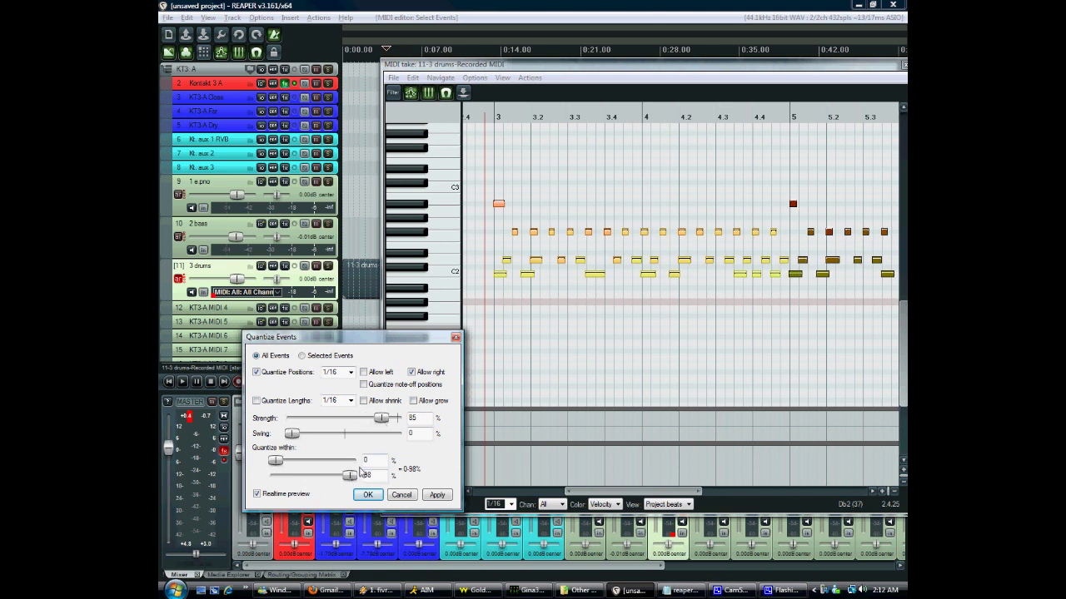
{"action": "left_click_drag", "start_coordinate": [350, 477], "coordinate": [340, 478]}
{"action": "left_click", "coordinate": [367, 494]}
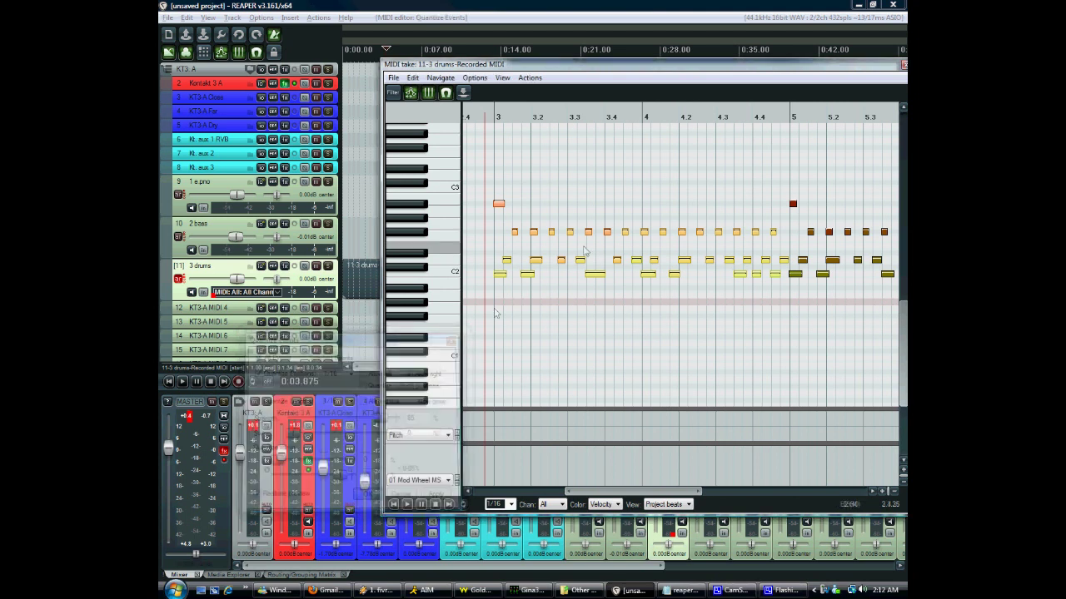
Clear the note selection, turn off the metronome and play back the quantized drum part
{"action": "left_click", "coordinate": [490, 218]}
{"action": "key", "text": "space"}
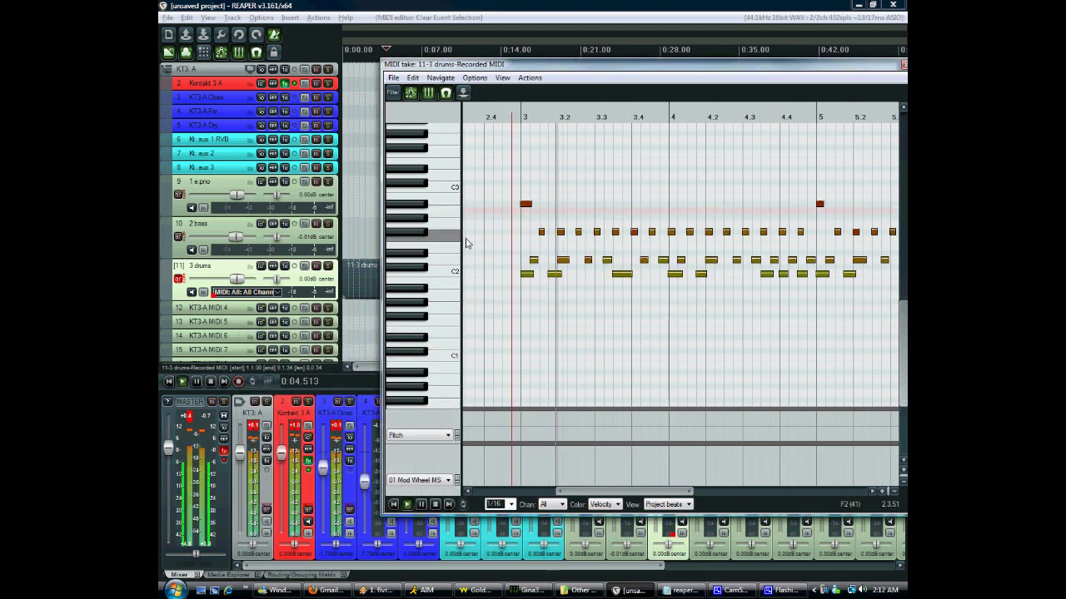
{"action": "key", "text": "space"}
{"action": "left_click", "coordinate": [278, 35]}
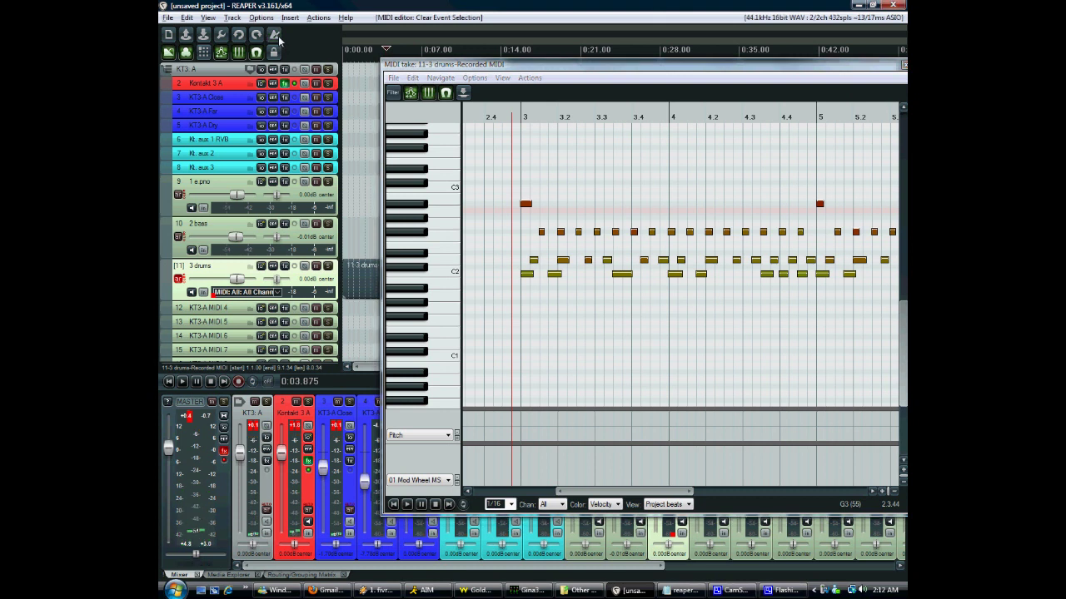
{"action": "key", "text": "space"}
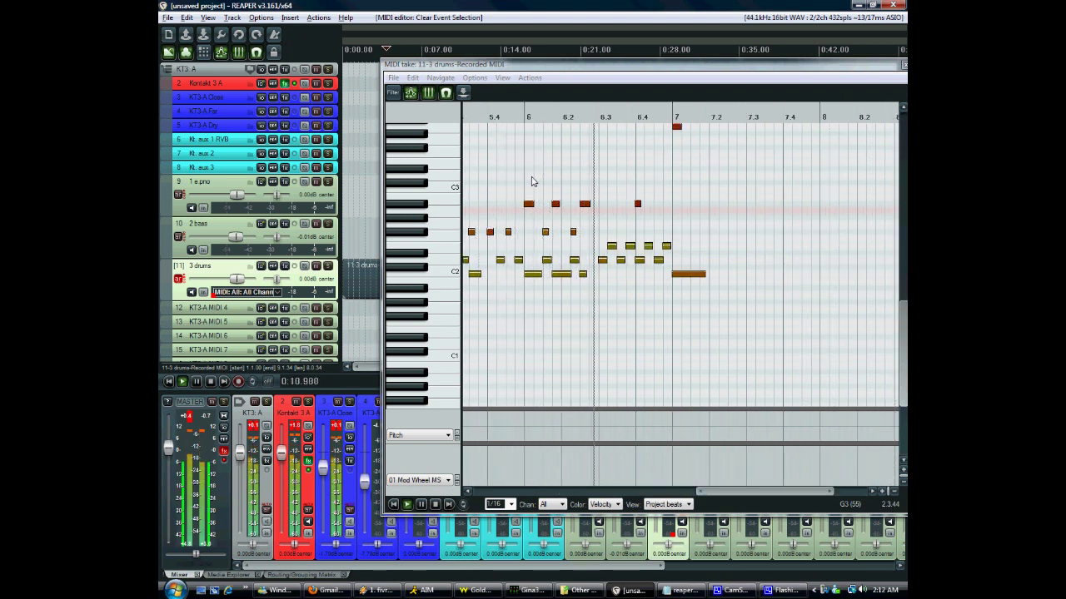
{"action": "key", "text": "space"}
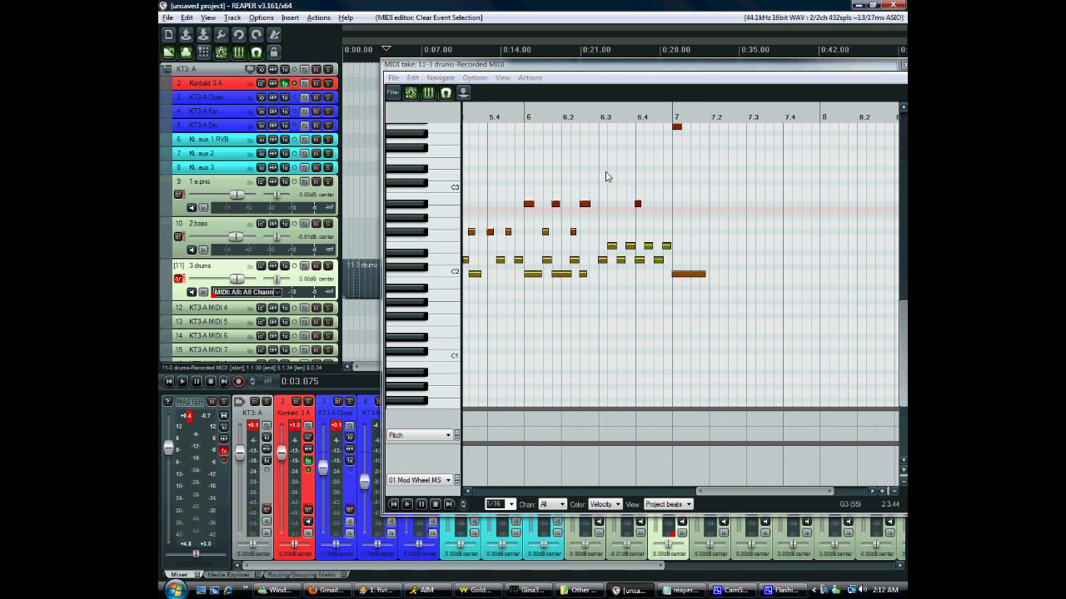
Mute the recorded drum item and unmute it again
{"action": "key", "text": "m"}
{"action": "left_click", "coordinate": [601, 179]}
{"action": "left_click", "coordinate": [351, 265]}
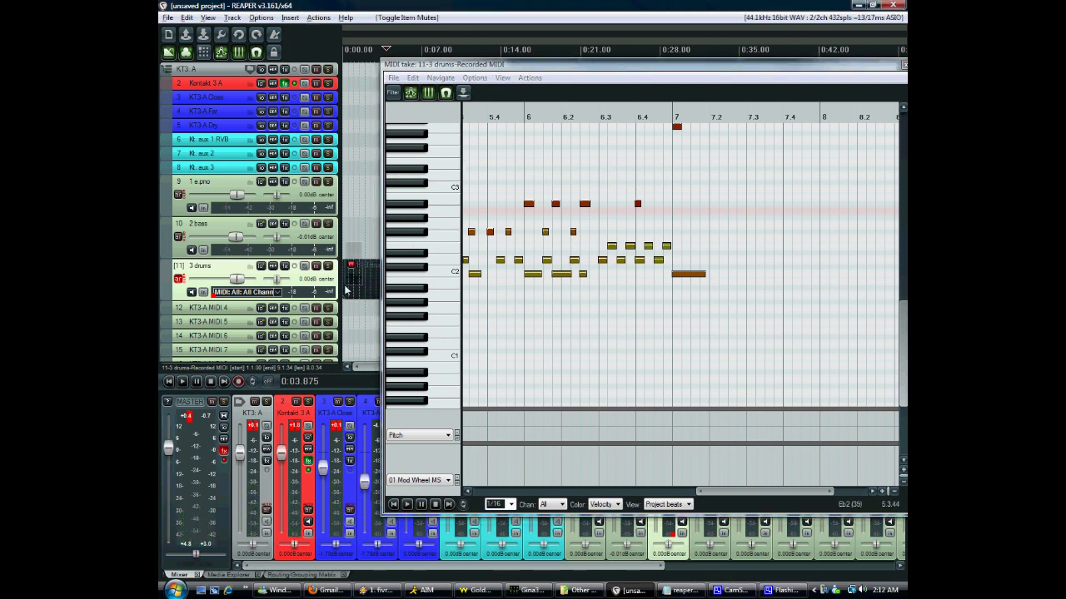
Try quantizing note lengths to 1/16 along with note-off positions, and cancel the Quantize Events dialog
{"action": "key", "text": "q"}
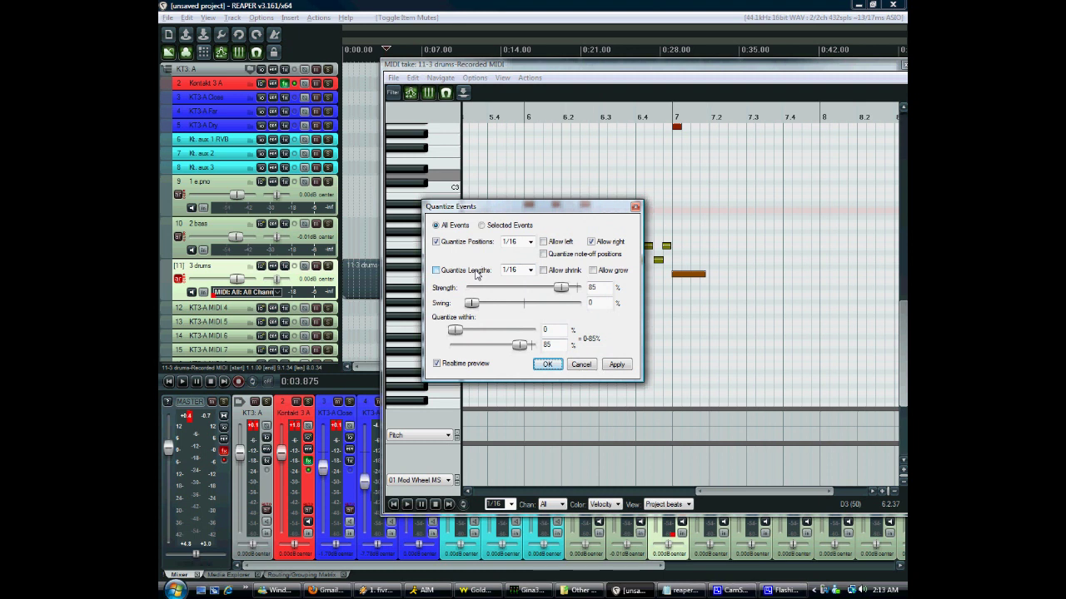
{"action": "left_click", "coordinate": [474, 272]}
{"action": "left_click", "coordinate": [543, 254]}
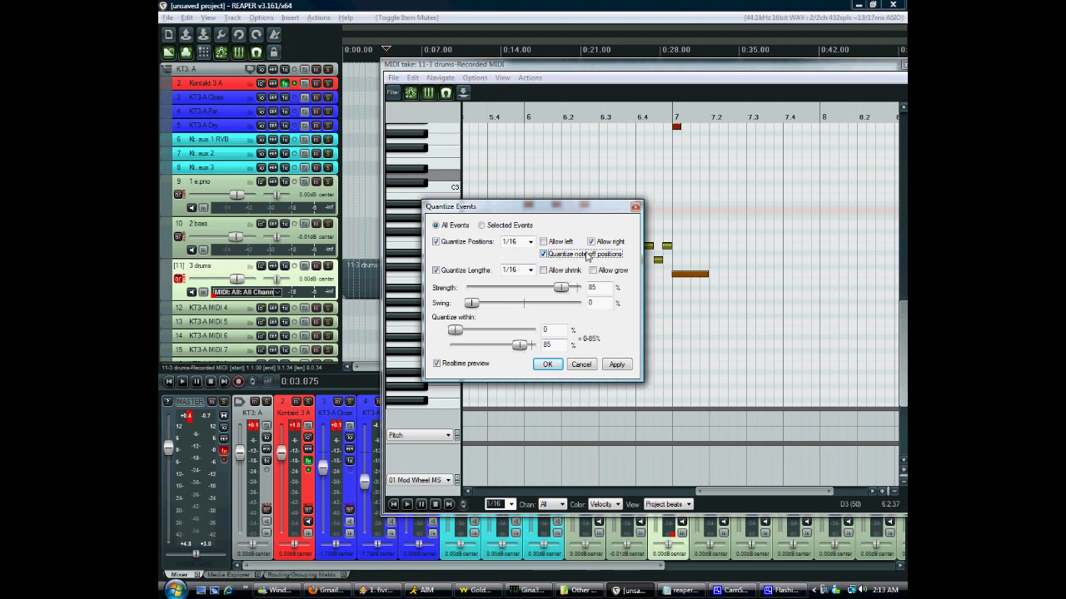
{"action": "left_click", "coordinate": [585, 258]}
{"action": "left_click", "coordinate": [588, 364]}
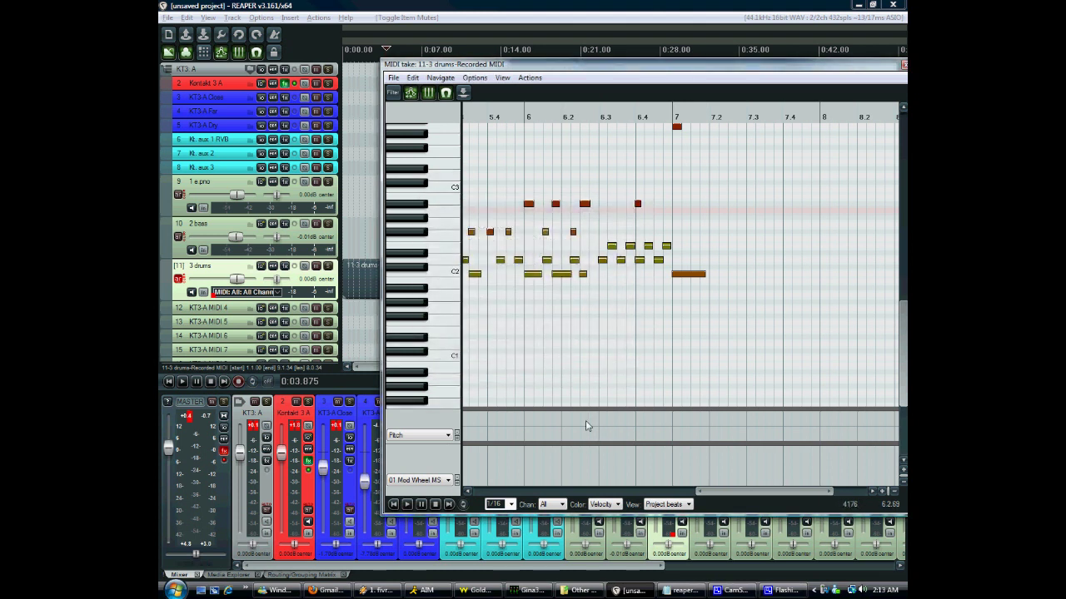
Enlarge the Pitch and 01 Mod Wheel controller lanes below the notes in the MIDI editor
{"action": "left_click_drag", "start_coordinate": [587, 419], "coordinate": [566, 404]}
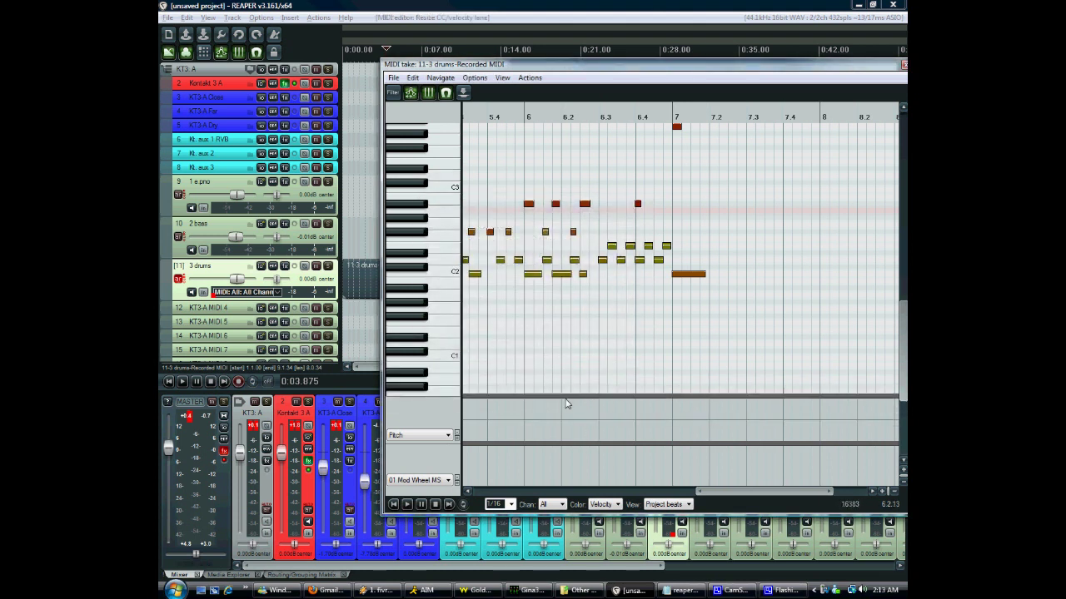
{"action": "left_click", "coordinate": [448, 435]}
{"action": "left_click", "coordinate": [448, 434]}
{"action": "left_click_drag", "start_coordinate": [488, 404], "coordinate": [515, 426]}
{"action": "left_click_drag", "start_coordinate": [515, 483], "coordinate": [514, 435]}
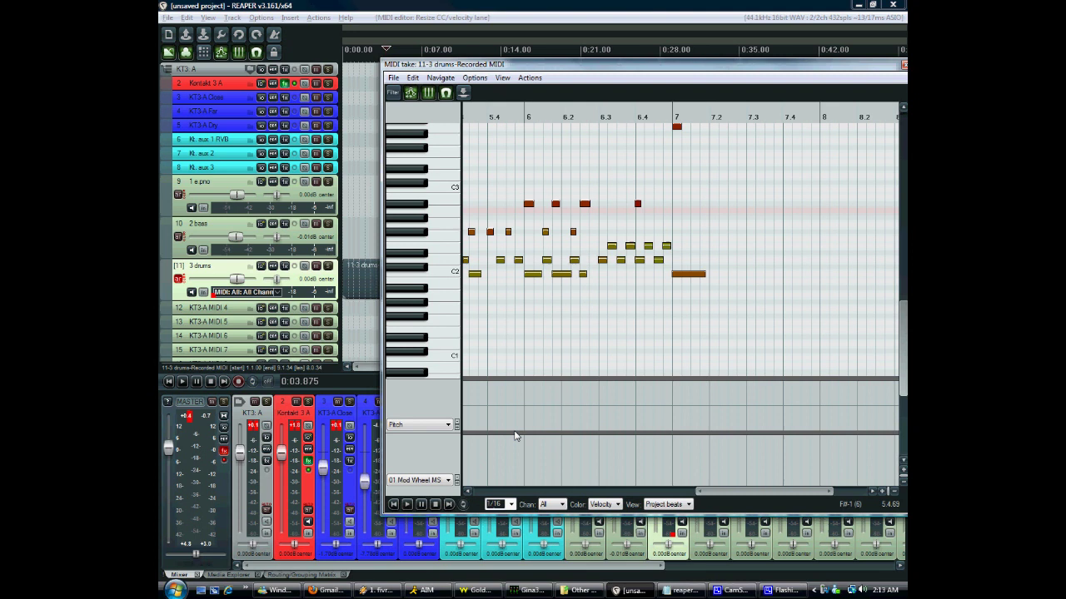
Switch the Pitch controller lane to 07 Volume MSB and from there to 11 Expression MSB
{"action": "left_click", "coordinate": [423, 424]}
{"action": "left_click", "coordinate": [414, 292]}
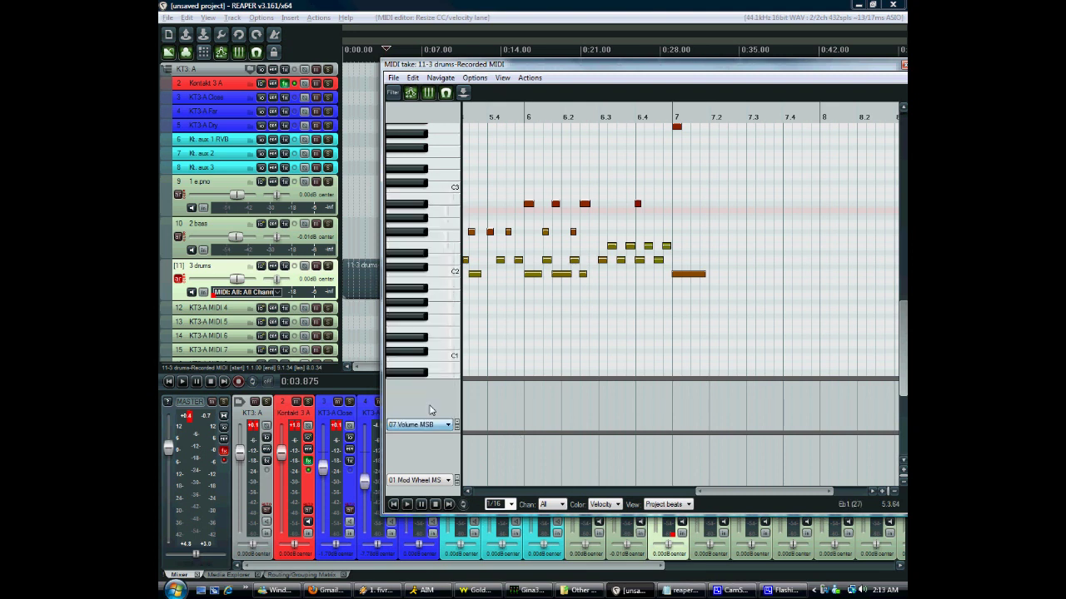
{"action": "left_click", "coordinate": [426, 426]}
{"action": "left_click", "coordinate": [426, 428]}
{"action": "left_click", "coordinate": [426, 427]}
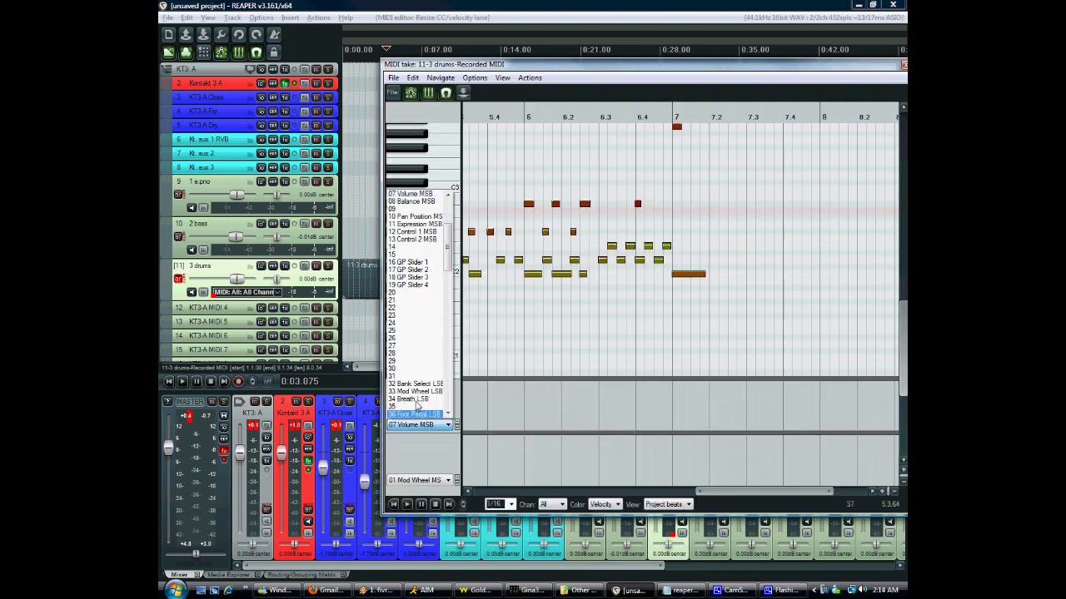
{"action": "left_click", "coordinate": [417, 230]}
Show Velocity in the upper controller lane and redraw the measure 6 note velocities as a descending ramp into measure 7
{"action": "left_click", "coordinate": [445, 426]}
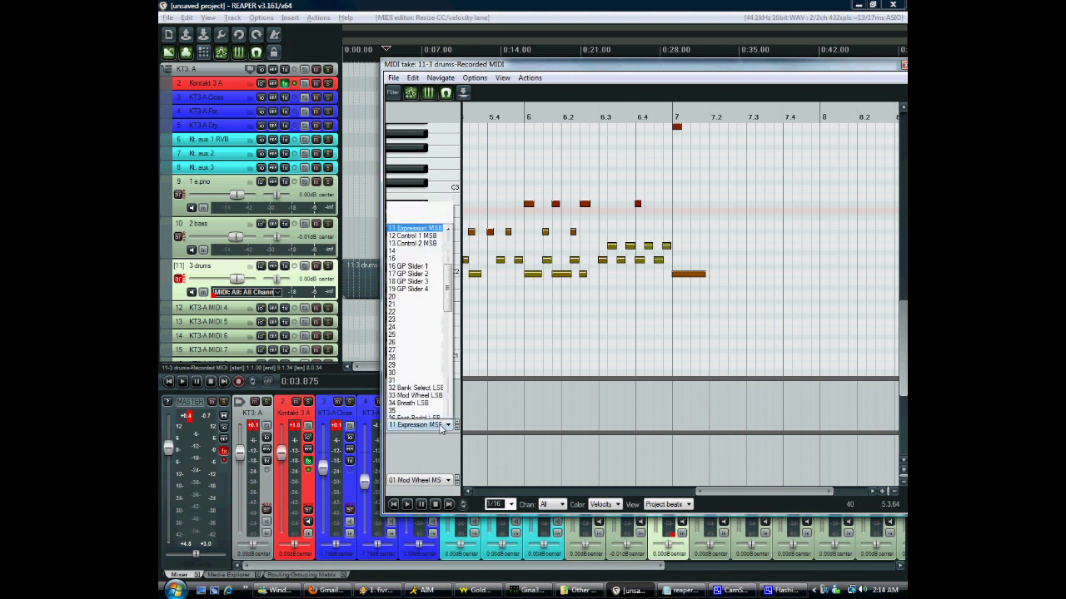
{"action": "scroll", "coordinate": [421, 333], "scroll_direction": "up", "scroll_amount": 8}
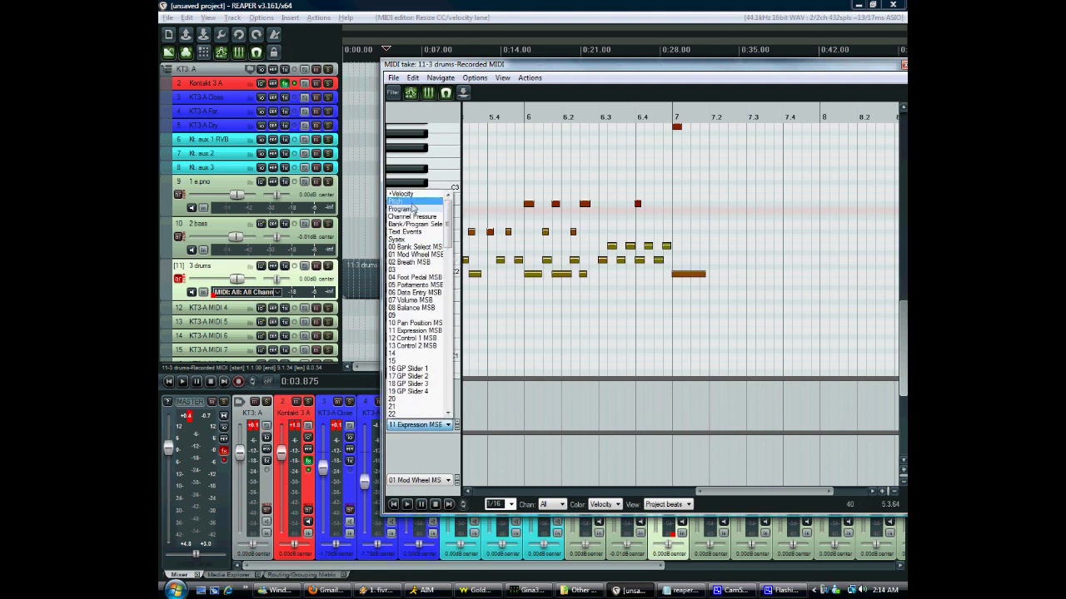
{"action": "left_click", "coordinate": [419, 196]}
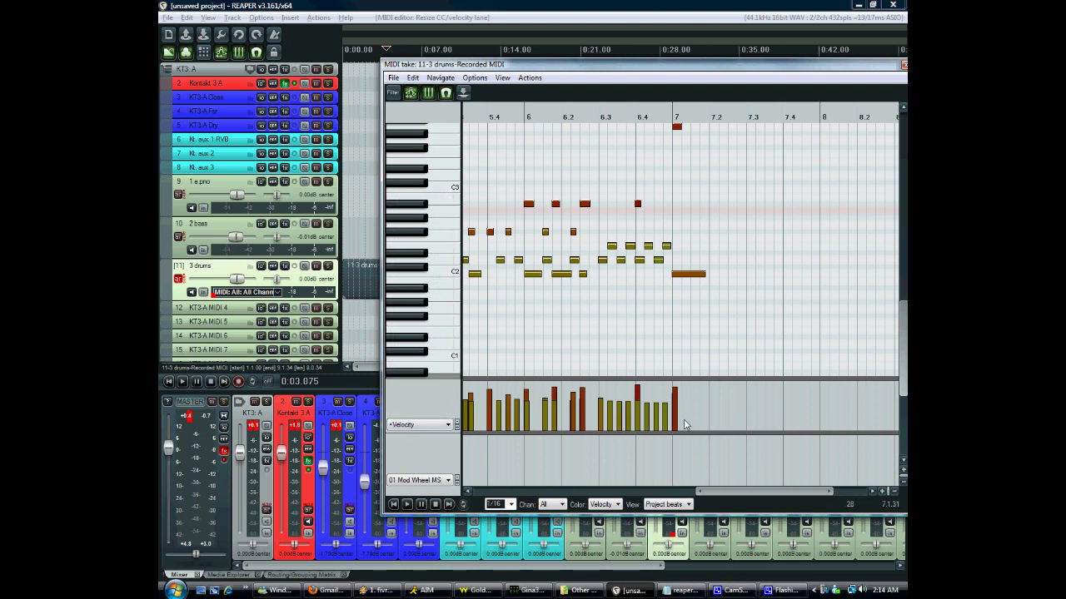
{"action": "mouse_move", "coordinate": [681, 419]}
{"action": "left_mouse_down"}
{"action": "mouse_move", "coordinate": [543, 384]}
{"action": "mouse_move", "coordinate": [553, 385]}
{"action": "left_mouse_up"}
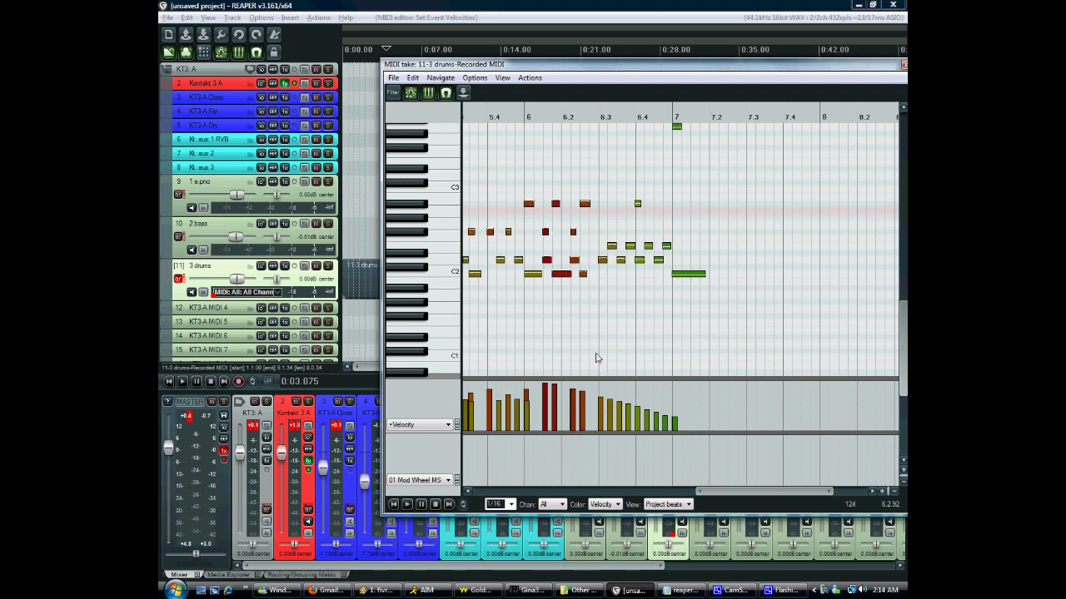
Undo the redrawn velocities and the other recent edits in the drum take
{"action": "key", "text": "ctrl+z"}
{"action": "key", "text": "ctrl+z"}
{"action": "key", "text": "ctrl+z"}
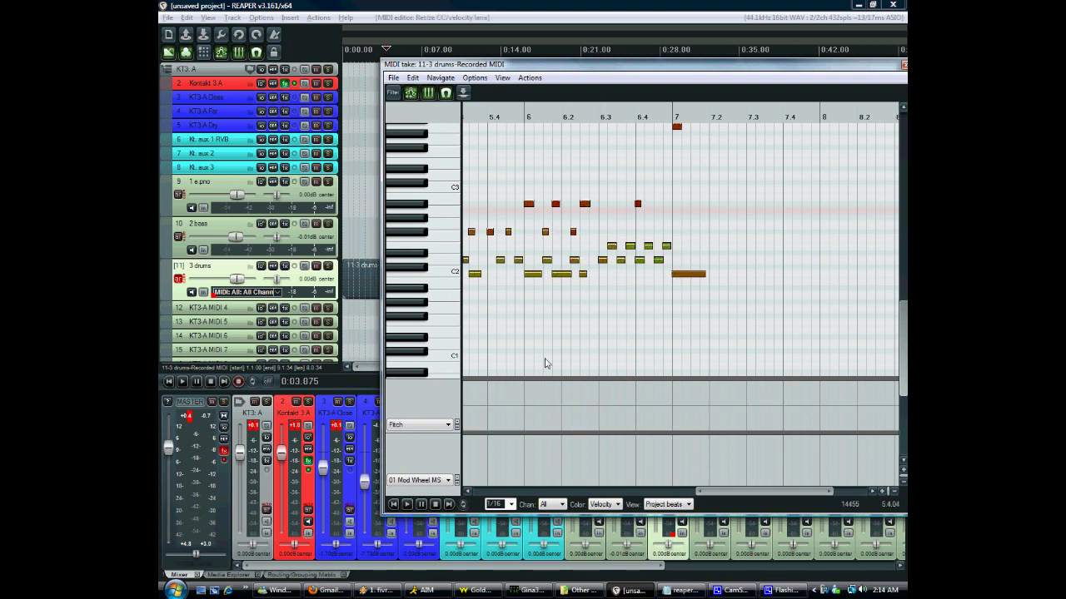
{"action": "left_click", "coordinate": [589, 318]}
{"action": "key", "text": "ctrl+z"}
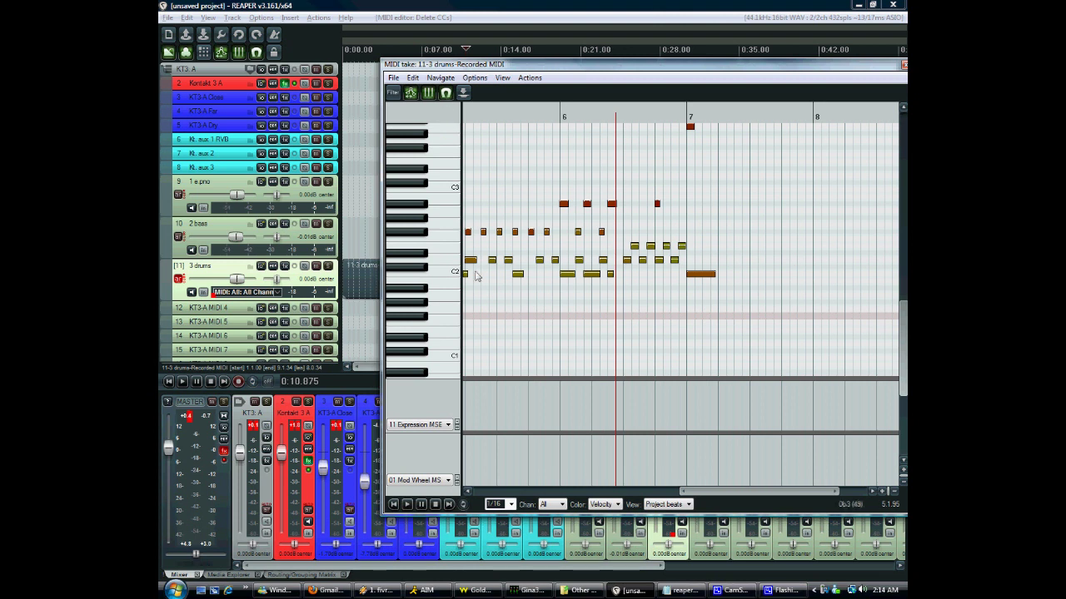
Draw rising and falling ramps in the 11 Expression lane from measure 5 through measure 7, and erase them all again
{"action": "left_click_drag", "start_coordinate": [494, 405], "coordinate": [591, 381]}
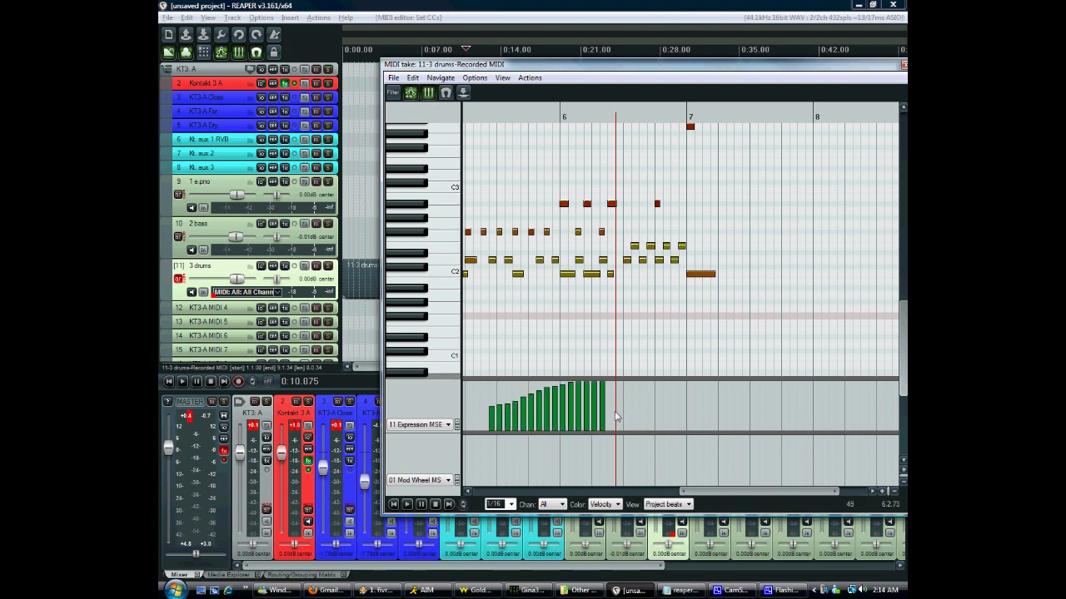
{"action": "left_click_drag", "start_coordinate": [612, 416], "coordinate": [698, 383]}
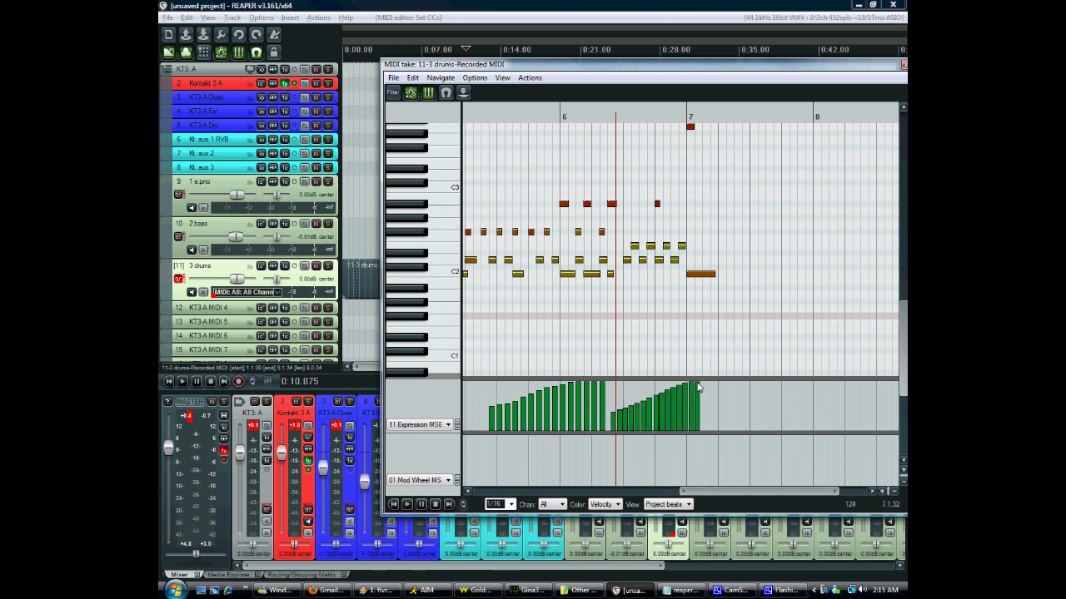
{"action": "left_click_drag", "start_coordinate": [782, 422], "coordinate": [703, 384]}
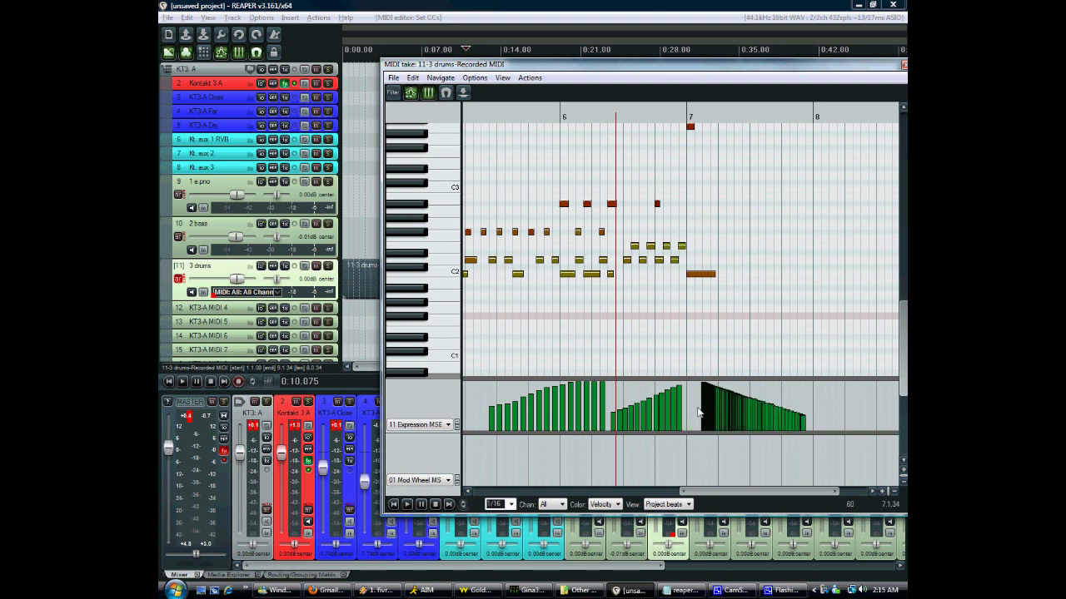
{"action": "left_click_drag", "start_coordinate": [757, 409], "coordinate": [783, 408]}
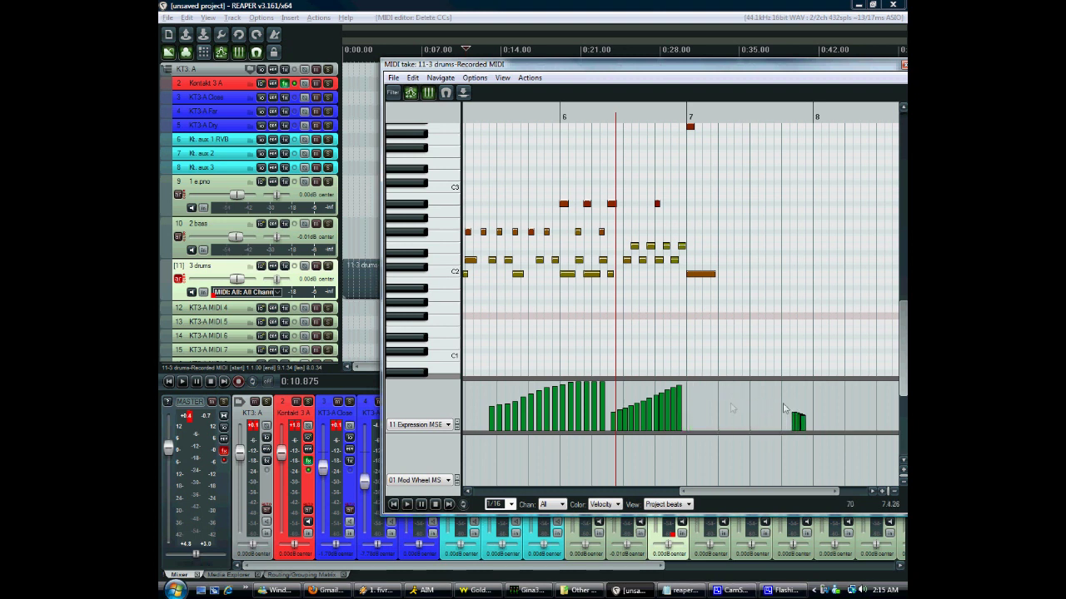
{"action": "mouse_move", "coordinate": [641, 408]}
{"action": "left_mouse_down"}
{"action": "mouse_move", "coordinate": [700, 406]}
{"action": "mouse_move", "coordinate": [534, 412]}
{"action": "mouse_move", "coordinate": [651, 415]}
{"action": "mouse_move", "coordinate": [480, 407]}
{"action": "mouse_move", "coordinate": [668, 404]}
{"action": "mouse_move", "coordinate": [856, 423]}
{"action": "left_mouse_up"}
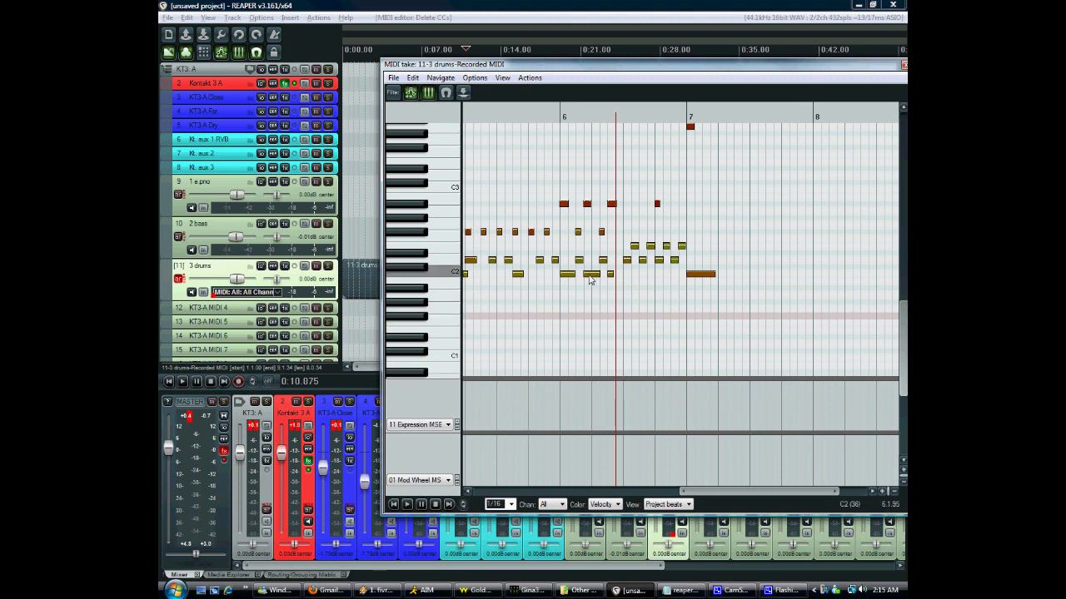
Insert a long G2 note and a shorter F#2 note in measure 7, deleting each one again
{"action": "left_click_drag", "start_coordinate": [710, 225], "coordinate": [815, 227]}
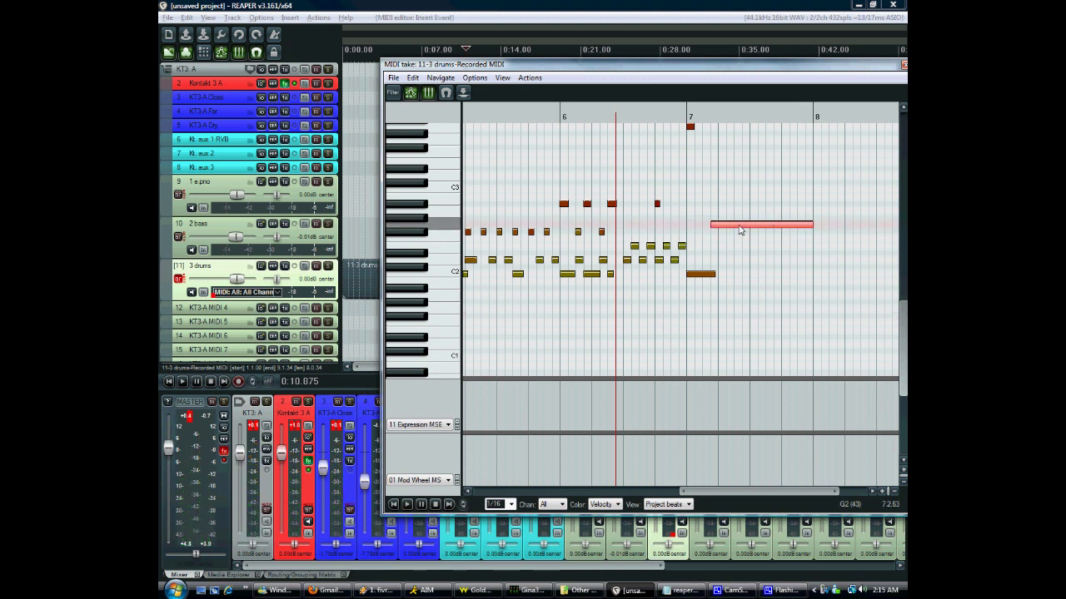
{"action": "double_click", "coordinate": [740, 226]}
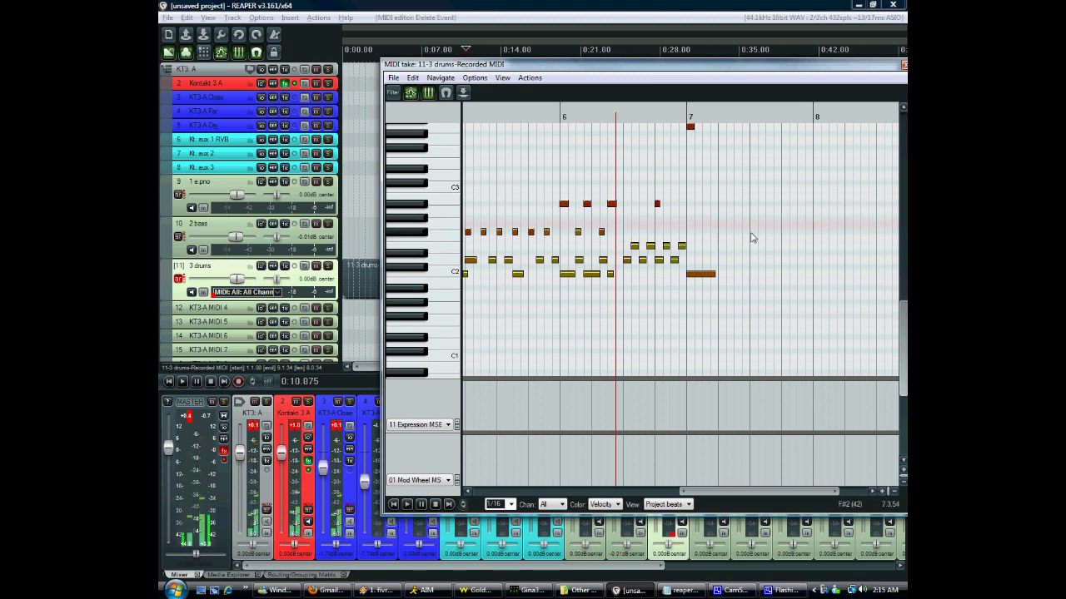
{"action": "left_click_drag", "start_coordinate": [745, 233], "coordinate": [793, 234]}
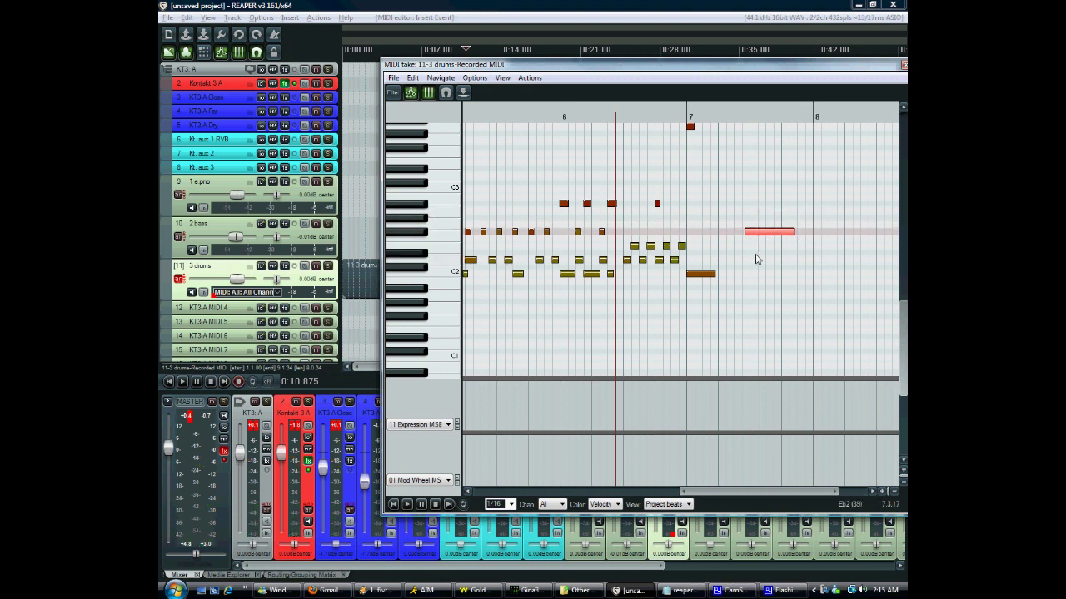
{"action": "key", "text": "Delete"}
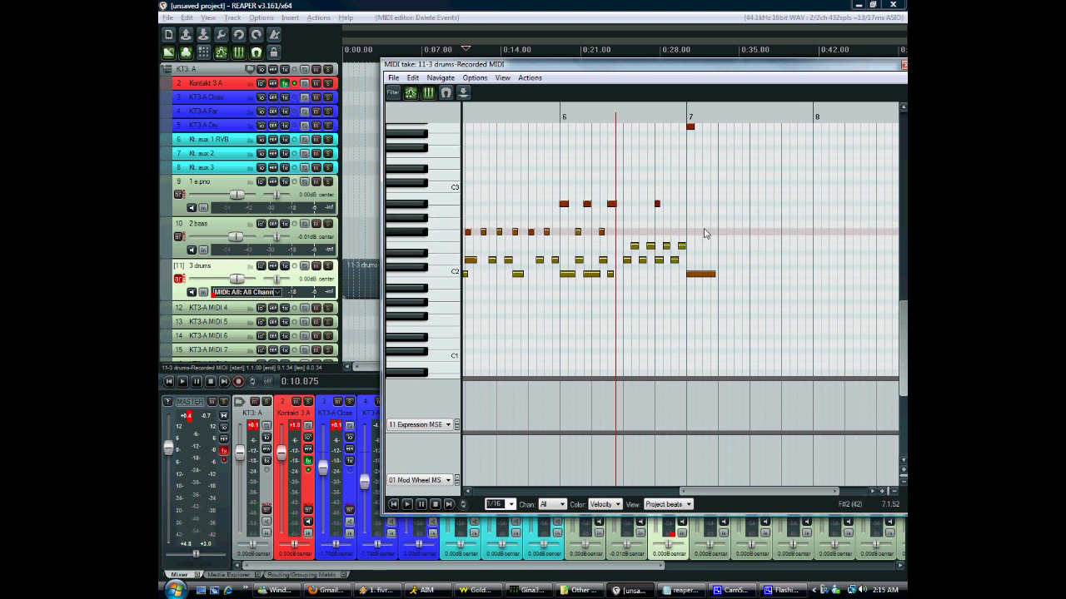
Select the last note before measure 7 and set the MIDI editor grid to 1/16T
{"action": "left_click", "coordinate": [681, 246]}
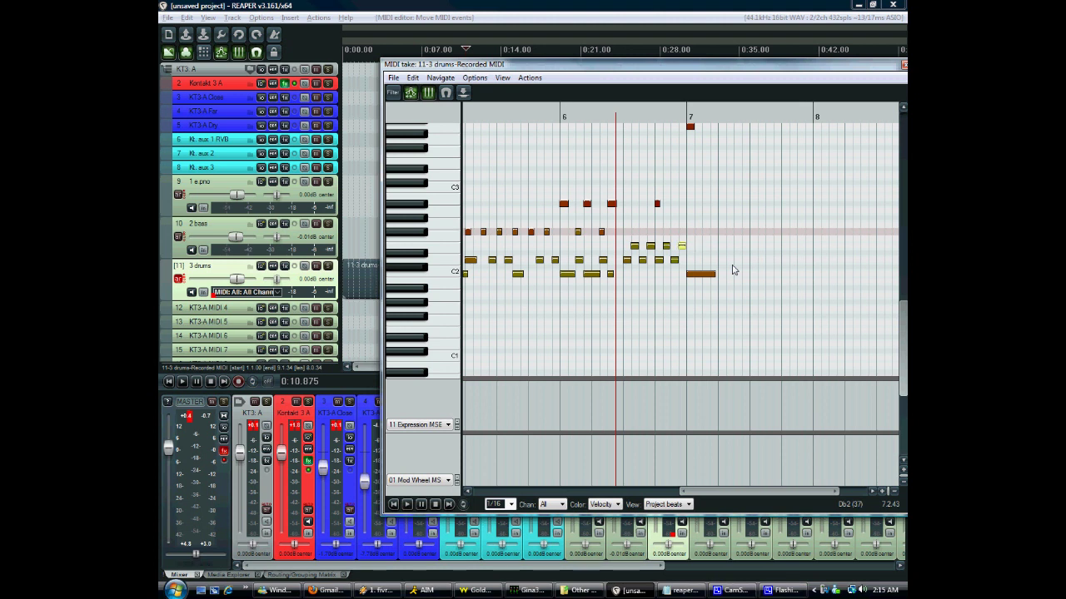
{"action": "left_click", "coordinate": [498, 505]}
{"action": "scroll", "coordinate": [498, 505], "scroll_direction": "up", "scroll_amount": 2}
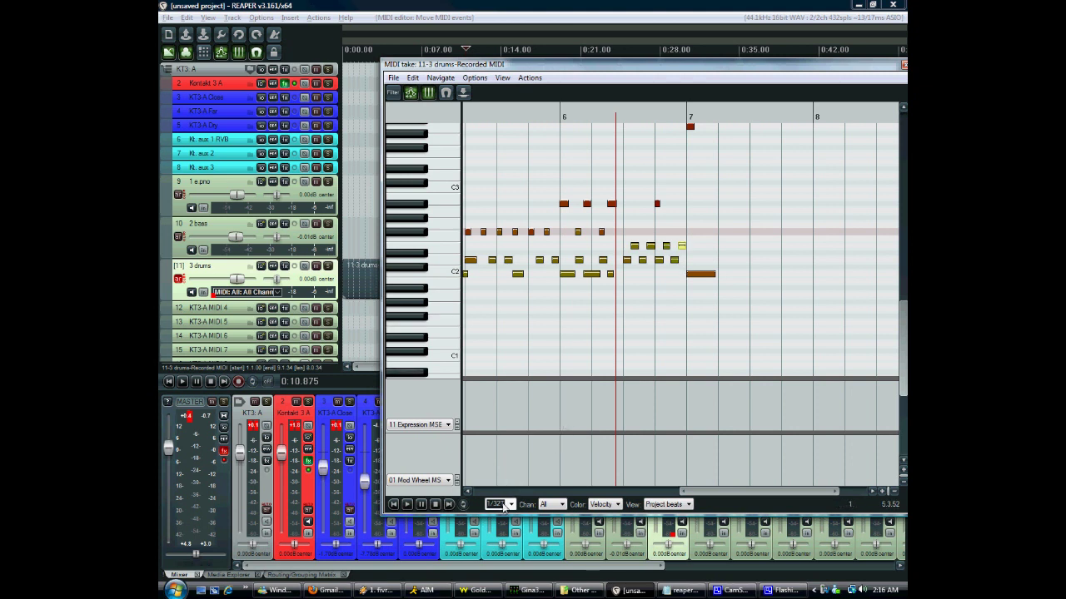
{"action": "scroll", "coordinate": [499, 506], "scroll_direction": "down", "scroll_amount": 1}
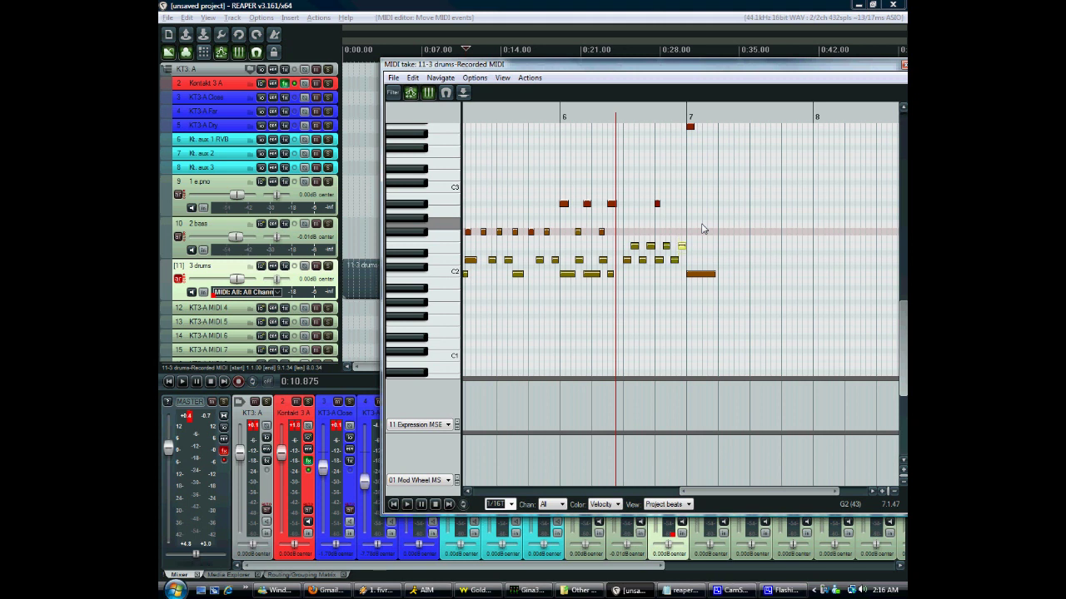
{"action": "key", "text": "shift+Up"}
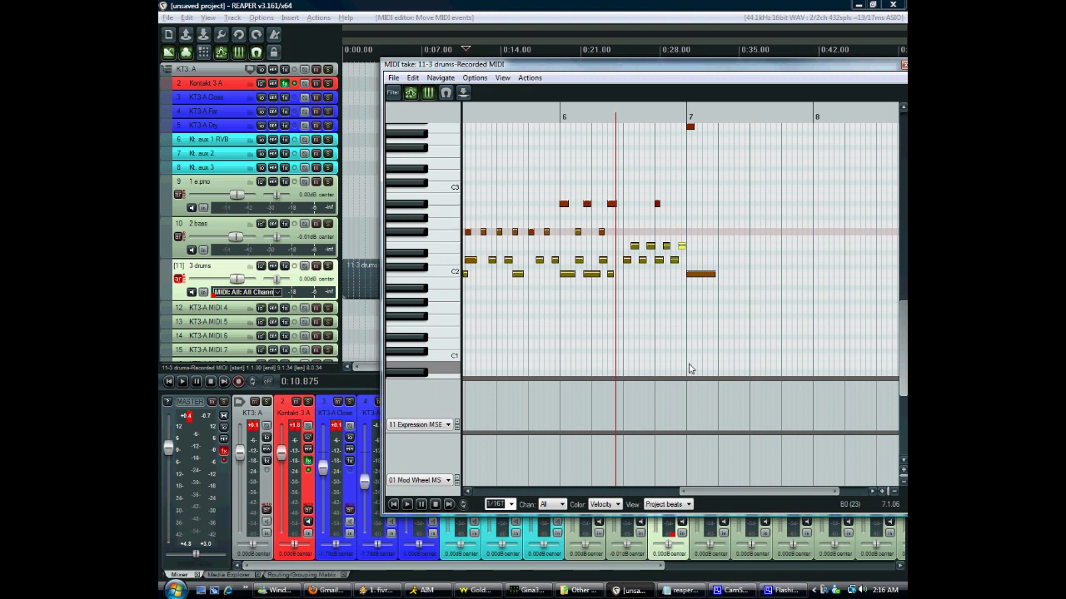
Find the "velo" actions for the MIDI editor and assign Ctrl+Alt+Num 8 to "Edit: Selected note velocity +10"
{"action": "key", "text": "question"}
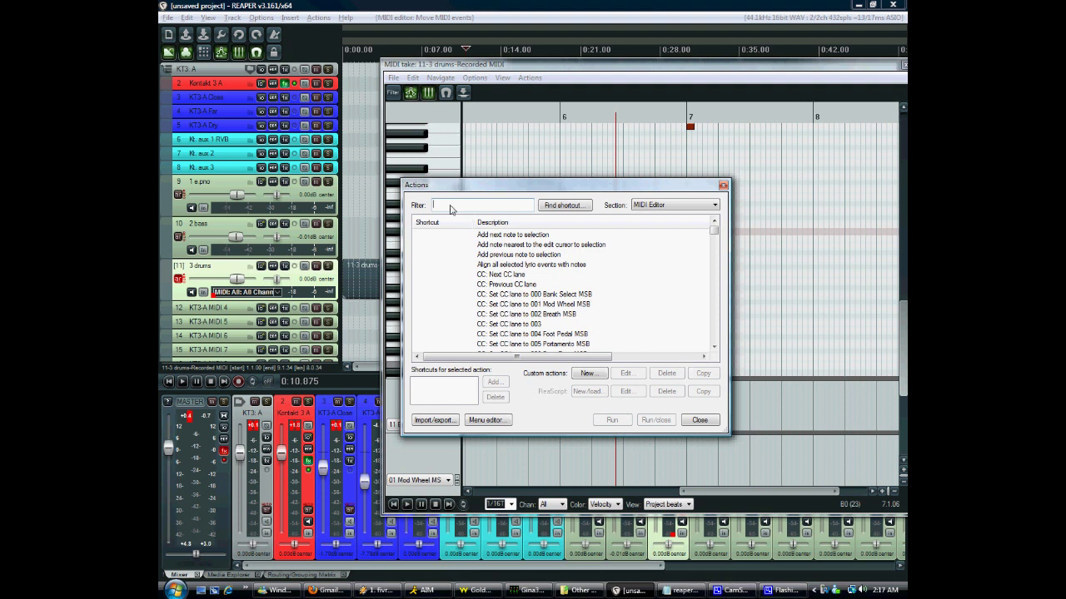
{"action": "type", "text": "velo"}
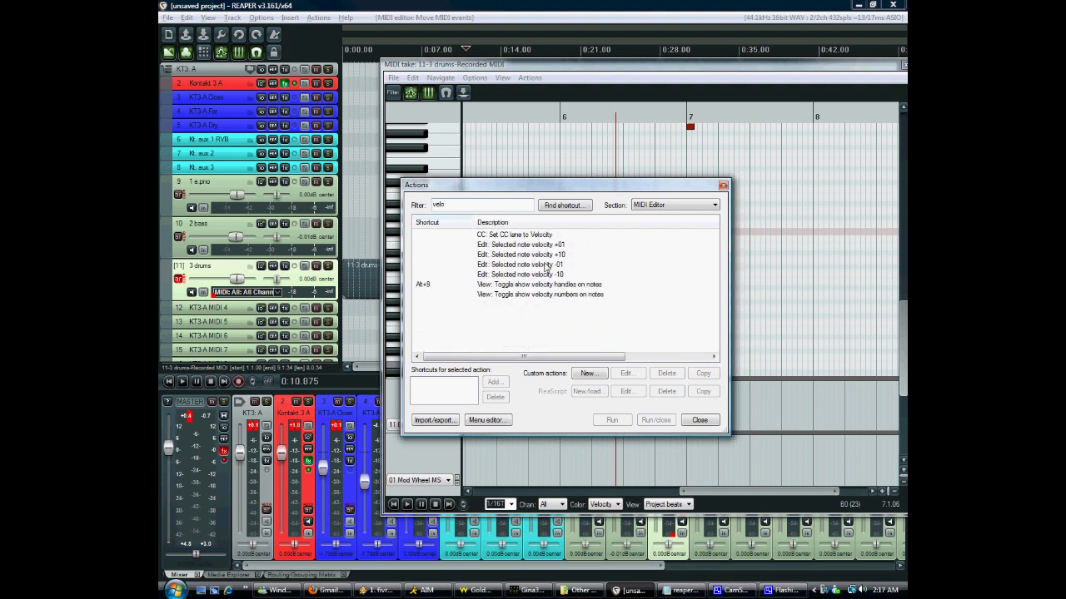
{"action": "left_click", "coordinate": [549, 255]}
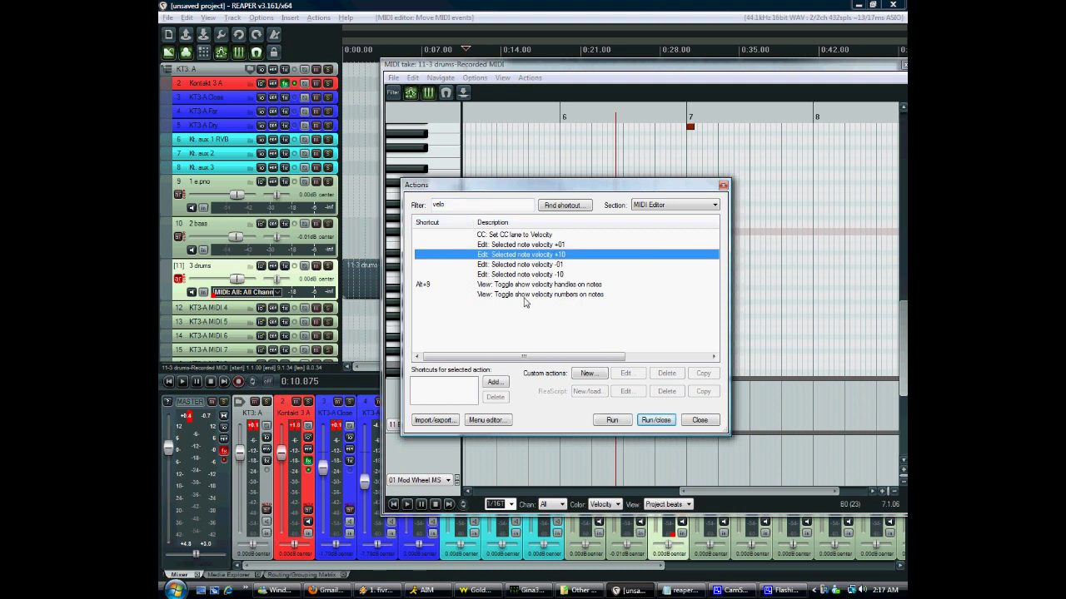
{"action": "left_click", "coordinate": [493, 383]}
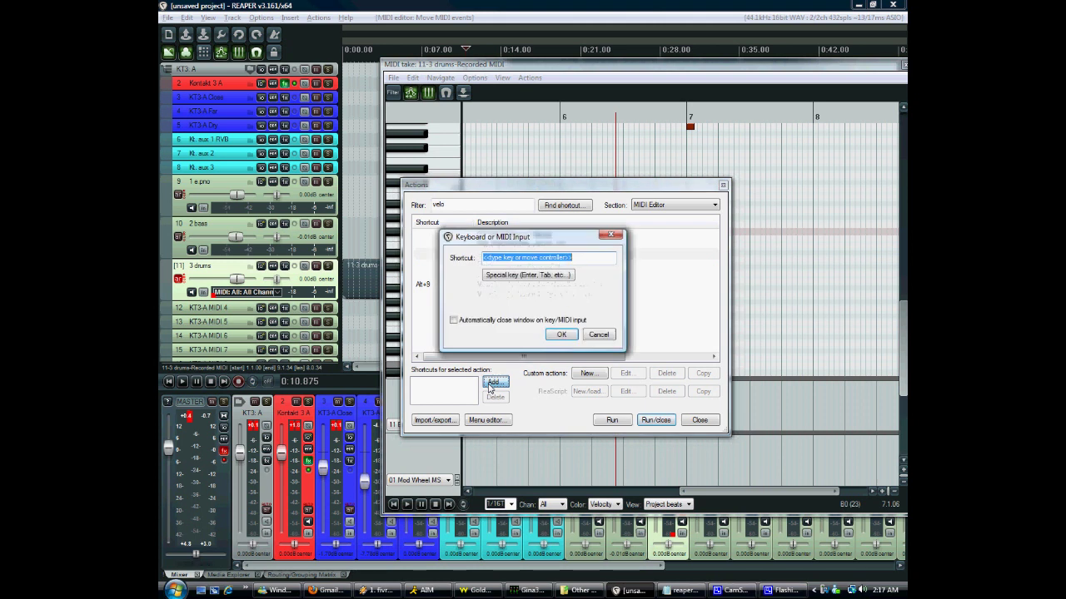
{"action": "key", "text": "ctrl+alt+KP_8"}
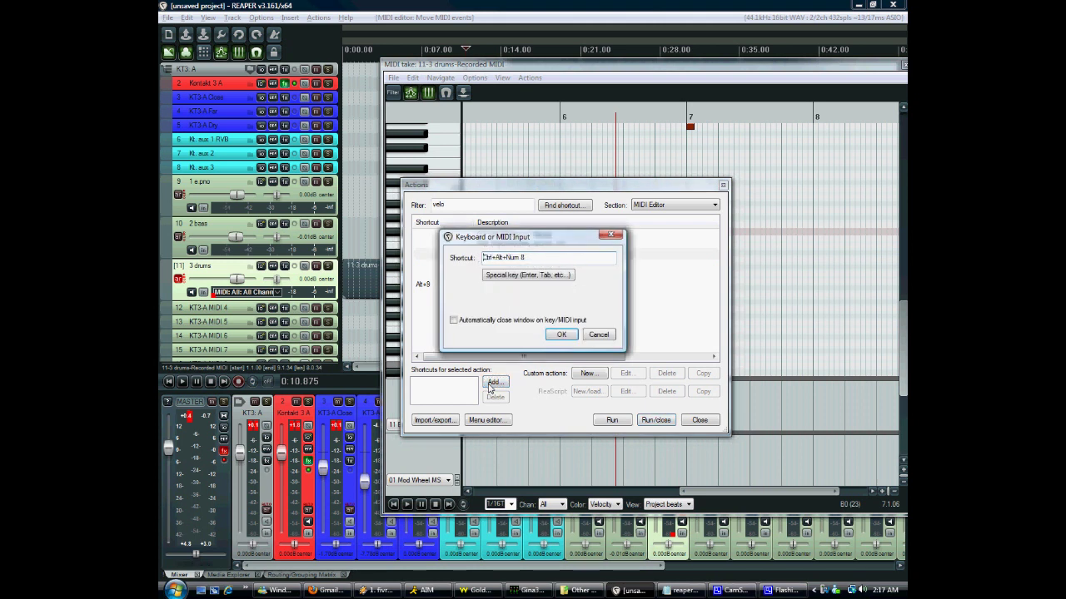
{"action": "left_click", "coordinate": [561, 334]}
Assign Ctrl+Alt+Num 2 to "Edit: Selected note velocity -10" and close the action list
{"action": "left_click", "coordinate": [543, 275]}
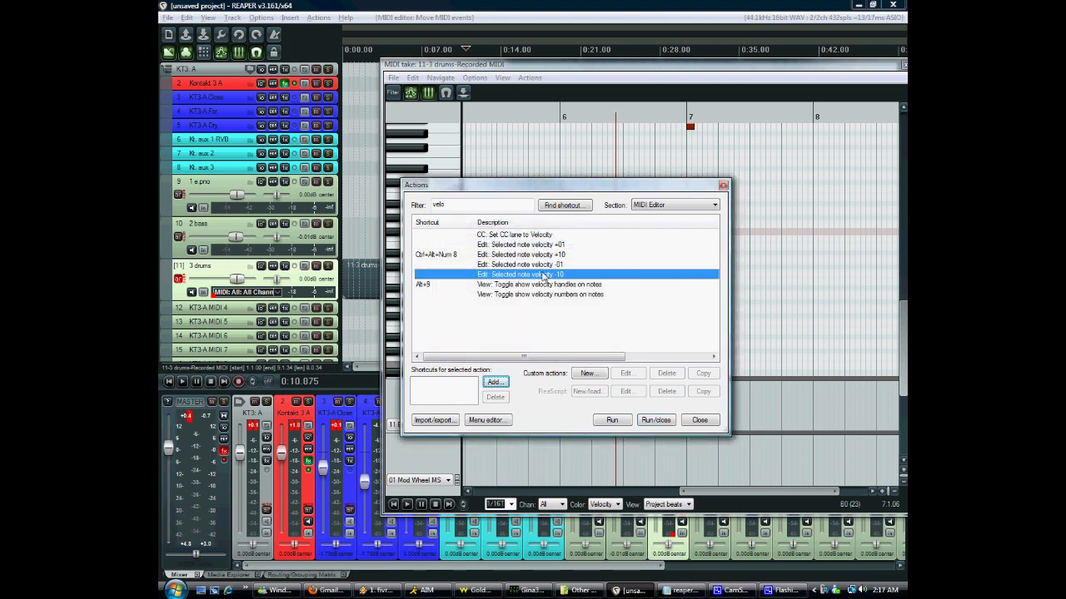
{"action": "left_click", "coordinate": [494, 383]}
{"action": "key", "text": "ctrl+alt+KP_2"}
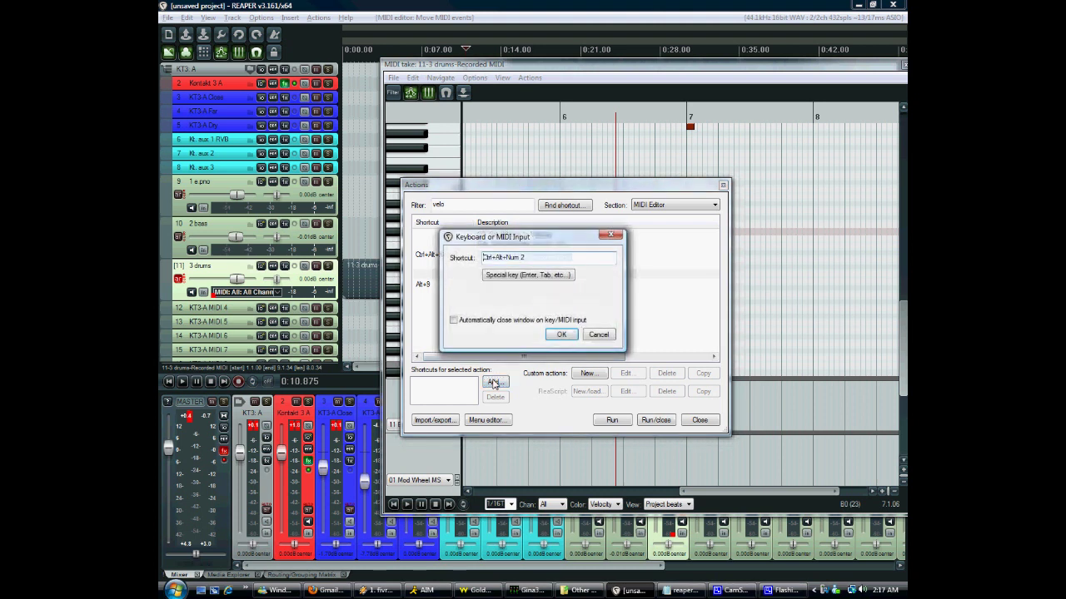
{"action": "left_click", "coordinate": [561, 335]}
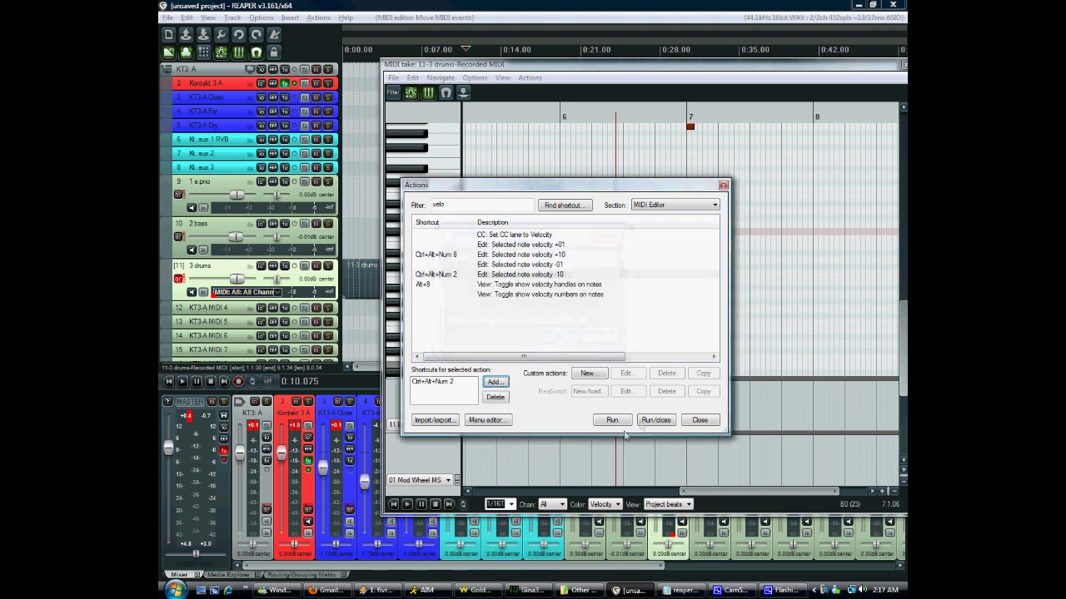
{"action": "left_click", "coordinate": [700, 421]}
Raise the velocities of the notes around measure 6 in steps of 10, lower them in steps of 10, and deselect them
{"action": "left_click_drag", "start_coordinate": [783, 183], "coordinate": [552, 331]}
{"action": "key", "text": "ctrl+alt+KP_8"}
{"action": "key", "text": "ctrl+alt+KP_8"}
{"action": "key", "text": "ctrl+alt+KP_8"}
{"action": "key", "text": "ctrl+alt+KP_8"}
{"action": "key", "text": "ctrl+alt+KP_2"}
{"action": "key", "text": "ctrl+alt+KP_2"}
{"action": "key", "text": "ctrl+alt+KP_2"}
{"action": "key", "text": "ctrl+alt+KP_2"}
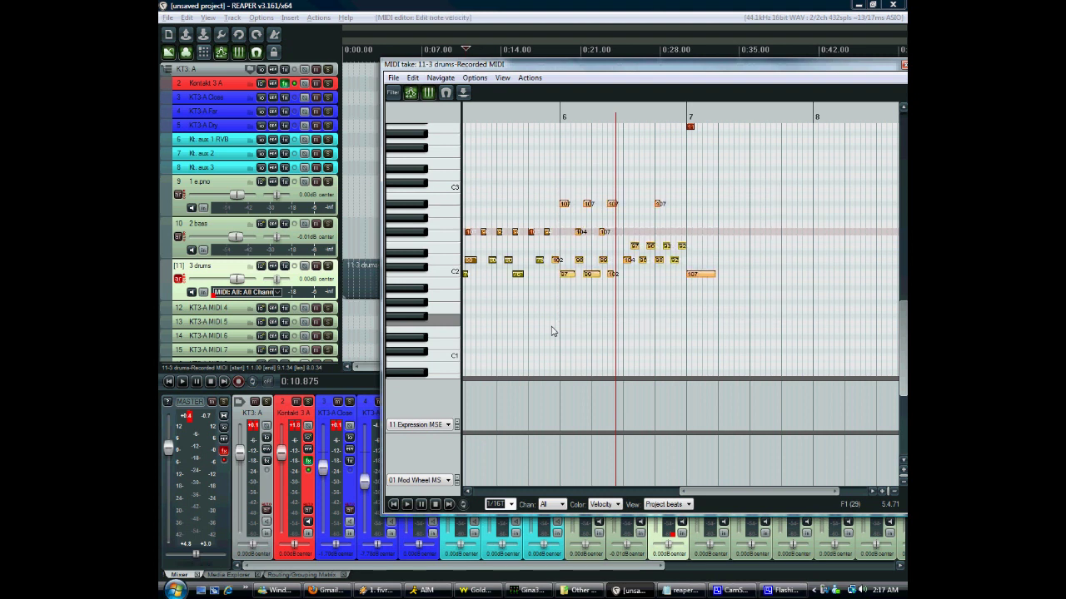
{"action": "left_click", "coordinate": [512, 363]}
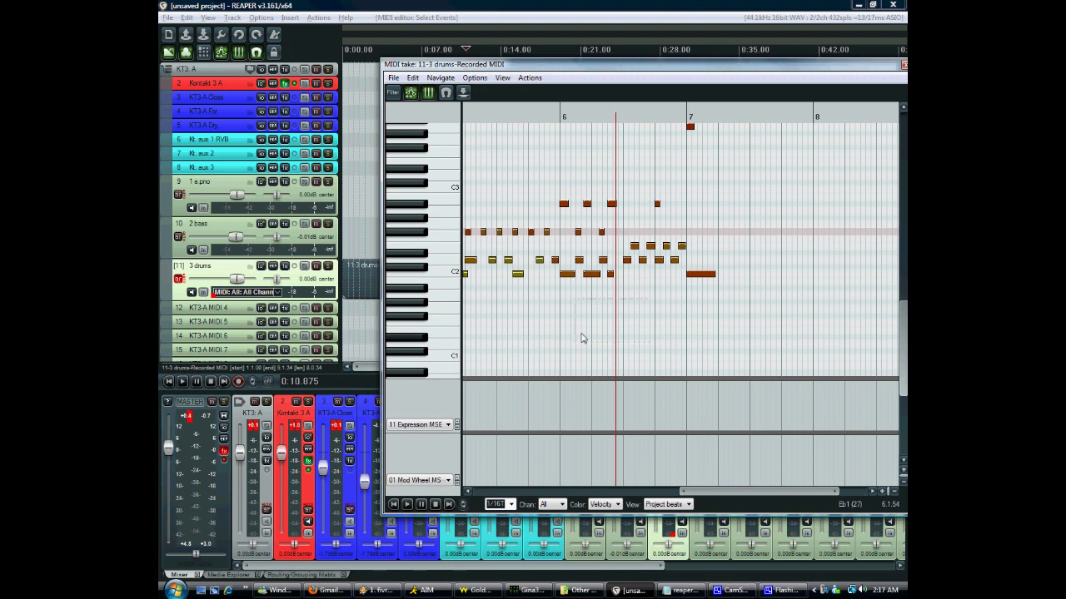
Show the whole drum take in the MIDI editor and move its window down to uncover the arrangement
{"action": "scroll", "coordinate": [670, 251], "scroll_direction": "down", "scroll_amount": 3}
{"action": "scroll", "coordinate": [671, 250], "scroll_direction": "down", "scroll_amount": 2}
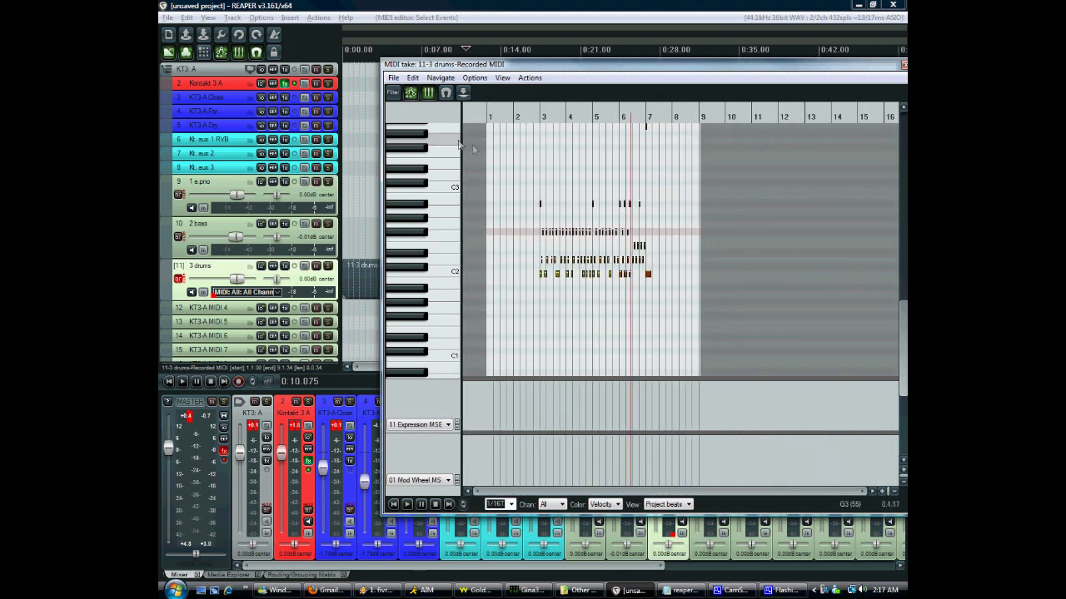
{"action": "left_click_drag", "start_coordinate": [440, 63], "coordinate": [379, 345]}
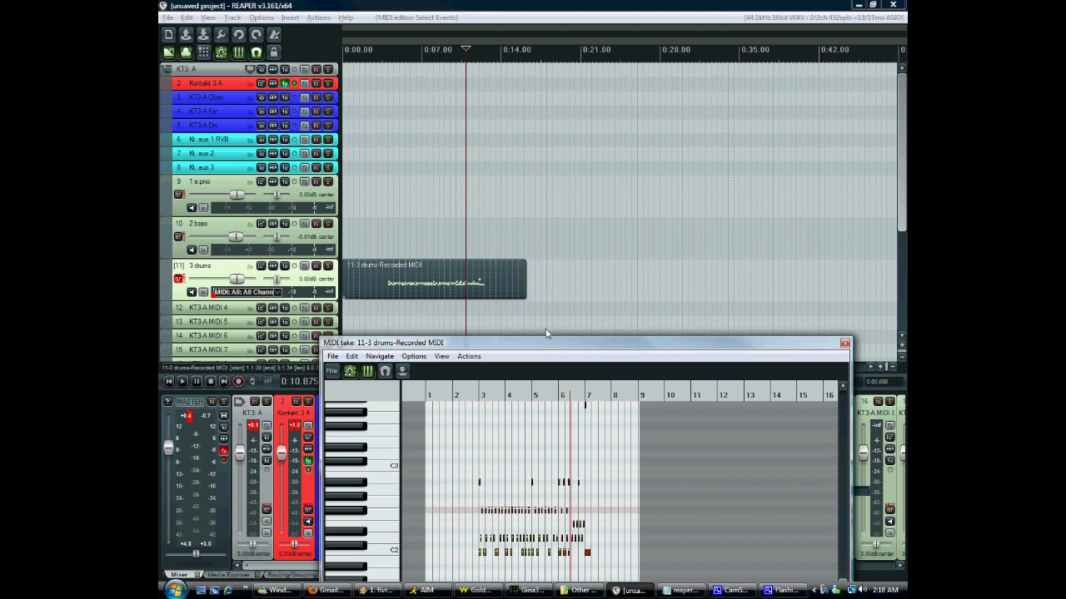
Extend the end of the drum item from within the piano roll past measure 10
{"action": "left_click", "coordinate": [632, 511]}
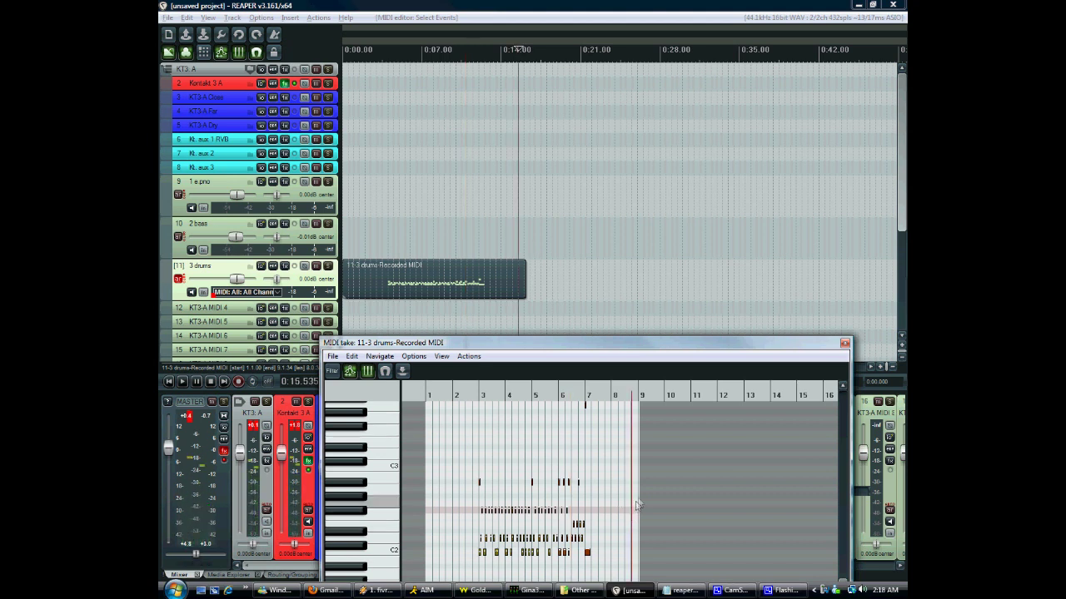
{"action": "scroll", "coordinate": [632, 517], "scroll_direction": "up", "scroll_amount": 8}
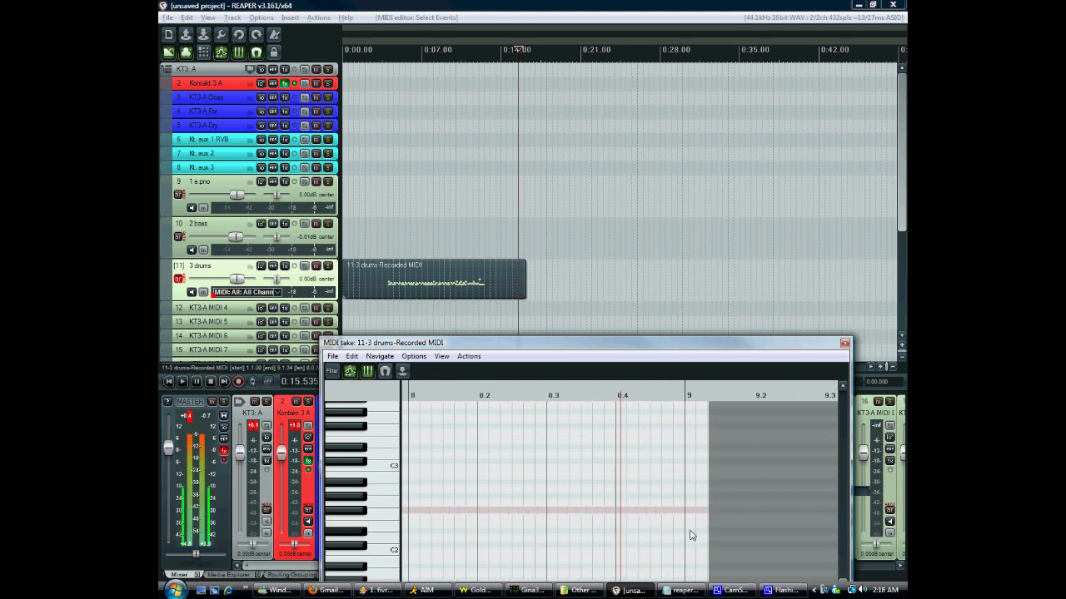
{"action": "scroll", "coordinate": [716, 518], "scroll_direction": "down", "scroll_amount": 3}
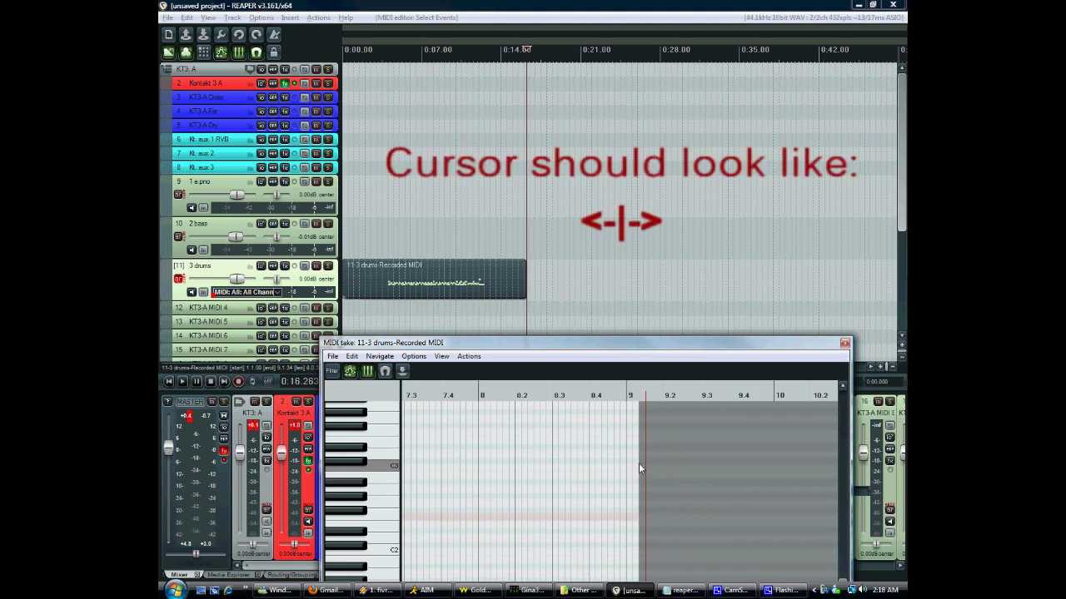
{"action": "mouse_move", "coordinate": [639, 460]}
{"action": "left_mouse_down"}
{"action": "mouse_move", "coordinate": [829, 487]}
{"action": "mouse_move", "coordinate": [638, 470]}
{"action": "left_mouse_up"}
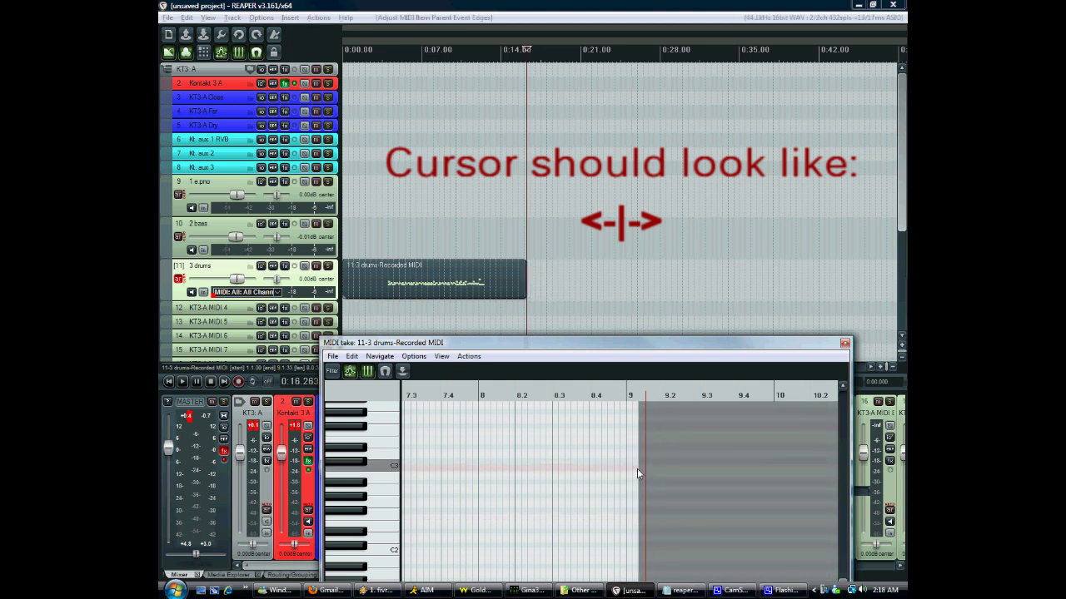
{"action": "left_click_drag", "start_coordinate": [638, 474], "coordinate": [818, 482]}
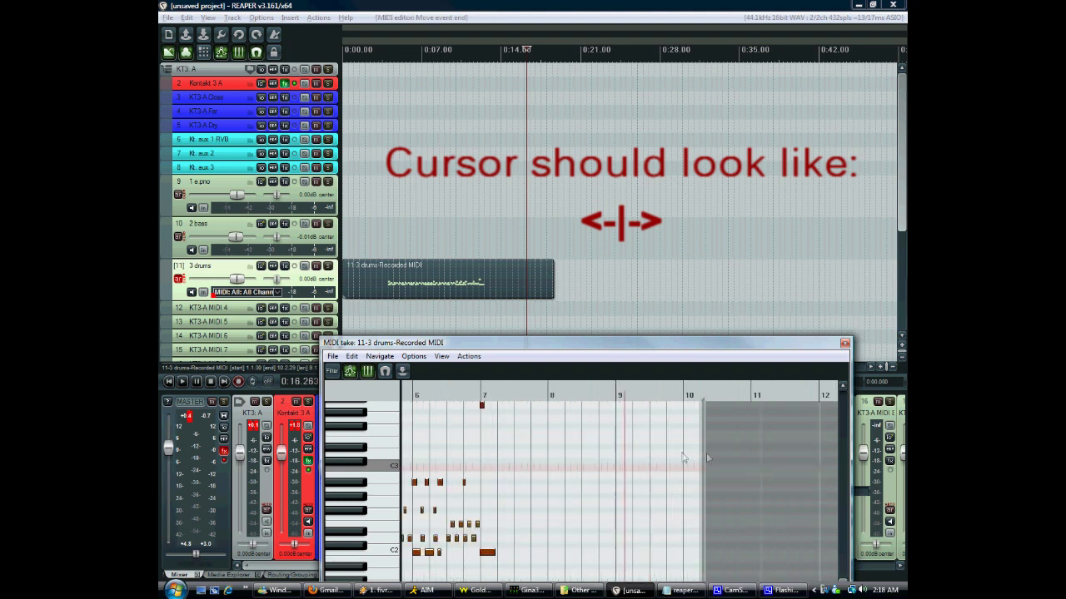
{"action": "left_click_drag", "start_coordinate": [703, 453], "coordinate": [793, 451]}
{"action": "scroll", "coordinate": [777, 454], "scroll_direction": "down", "scroll_amount": 3}
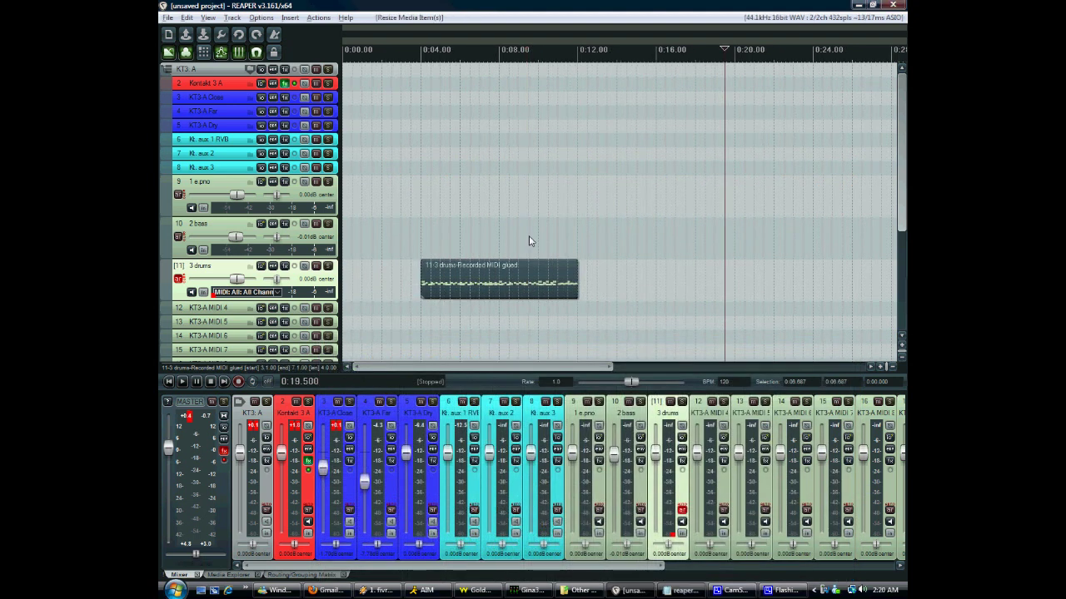
Try time-stretching the glued drum item to a rate of 0.762, playing it from 0:05.500, and undo the stretch
{"action": "left_click", "coordinate": [529, 237]}
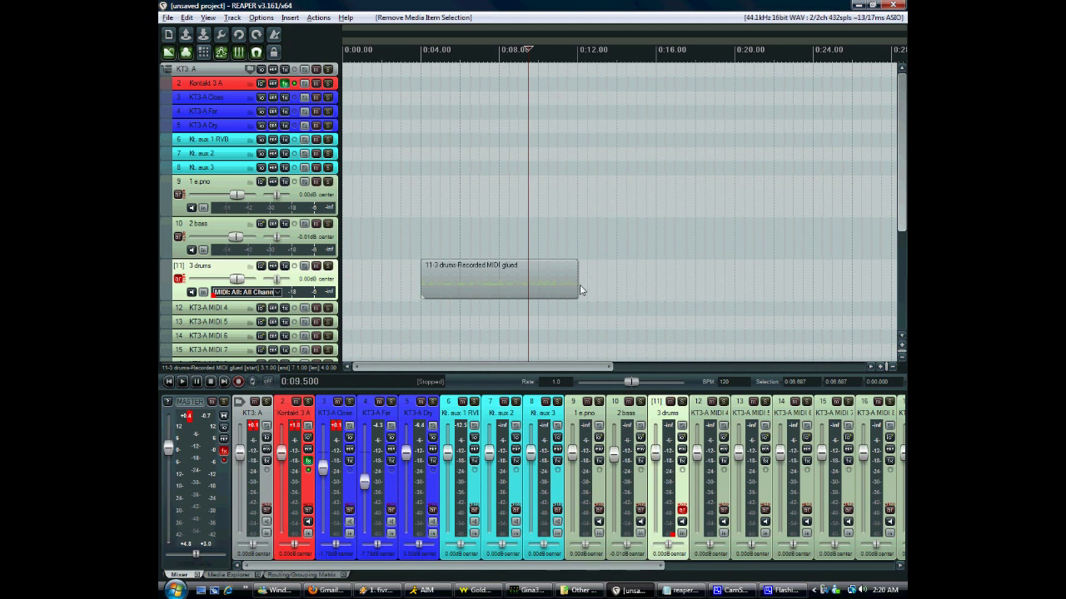
{"action": "left_click_drag", "start_coordinate": [575, 277], "coordinate": [624, 288]}
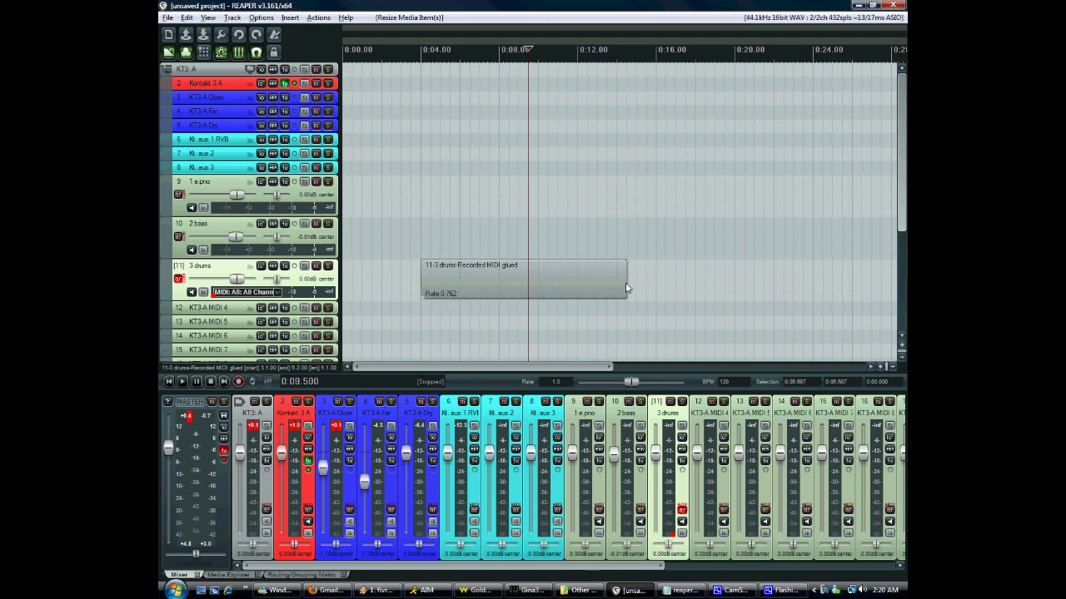
{"action": "left_click", "coordinate": [450, 239]}
{"action": "key", "text": "space"}
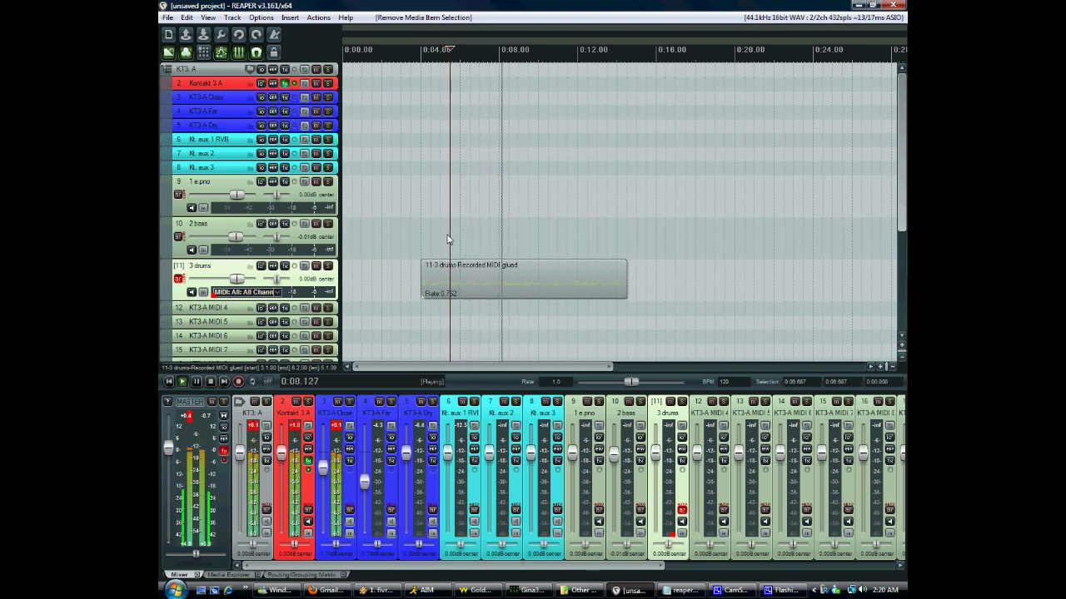
{"action": "key", "text": "space"}
{"action": "key", "text": "ctrl+z"}
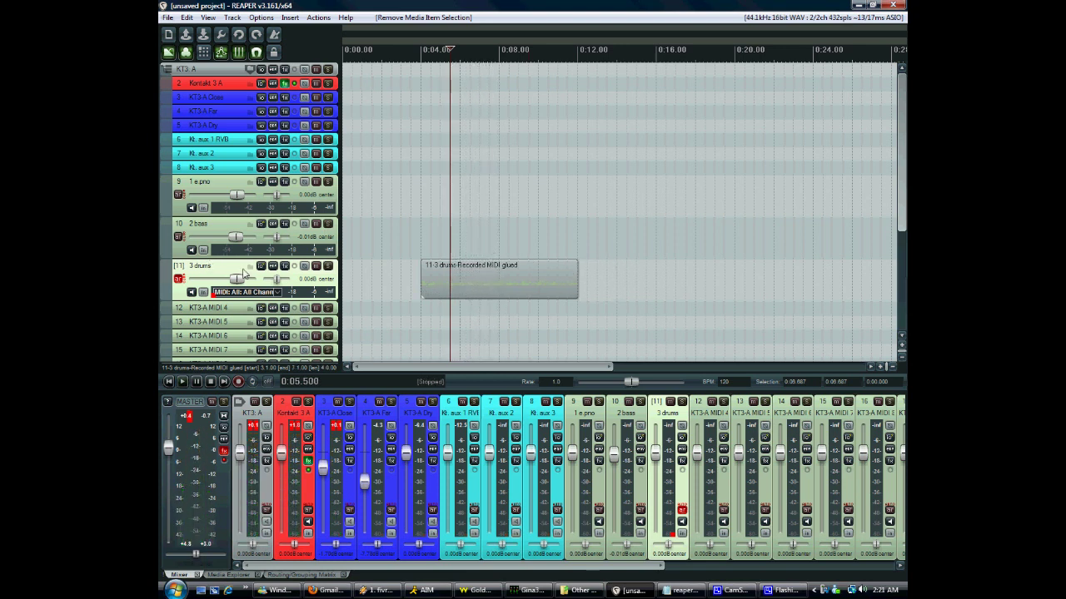
Add a fade-in of about 2.5 seconds to the drum item, give it a slow-start curve, and play it from 0:03.500
{"action": "left_click_drag", "start_coordinate": [422, 267], "coordinate": [471, 265]}
{"action": "right_click", "coordinate": [470, 265]}
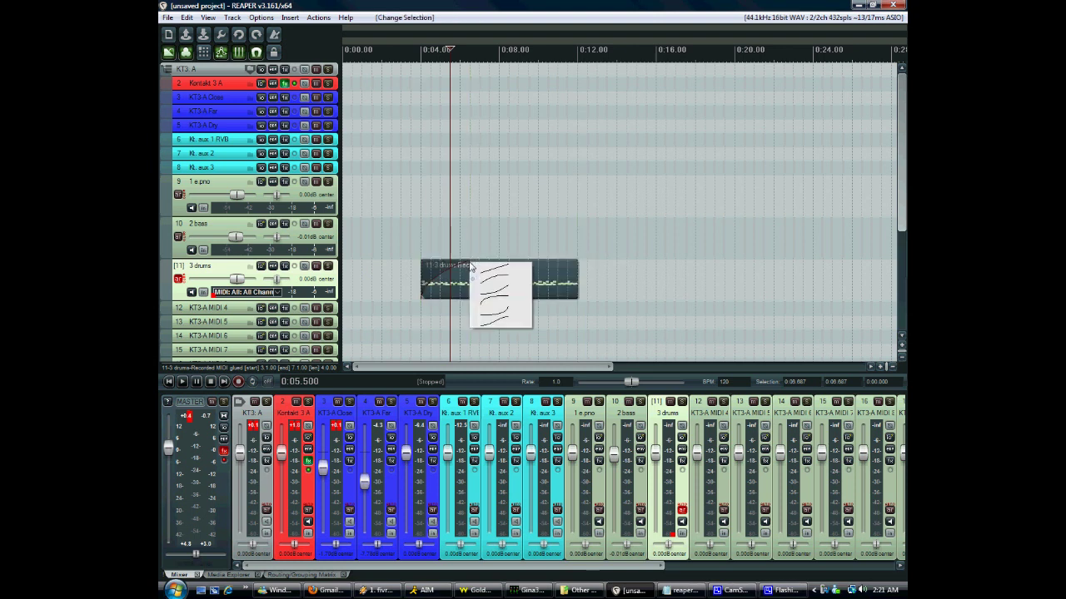
{"action": "left_click", "coordinate": [500, 300]}
{"action": "left_click", "coordinate": [412, 248]}
{"action": "key", "text": "space"}
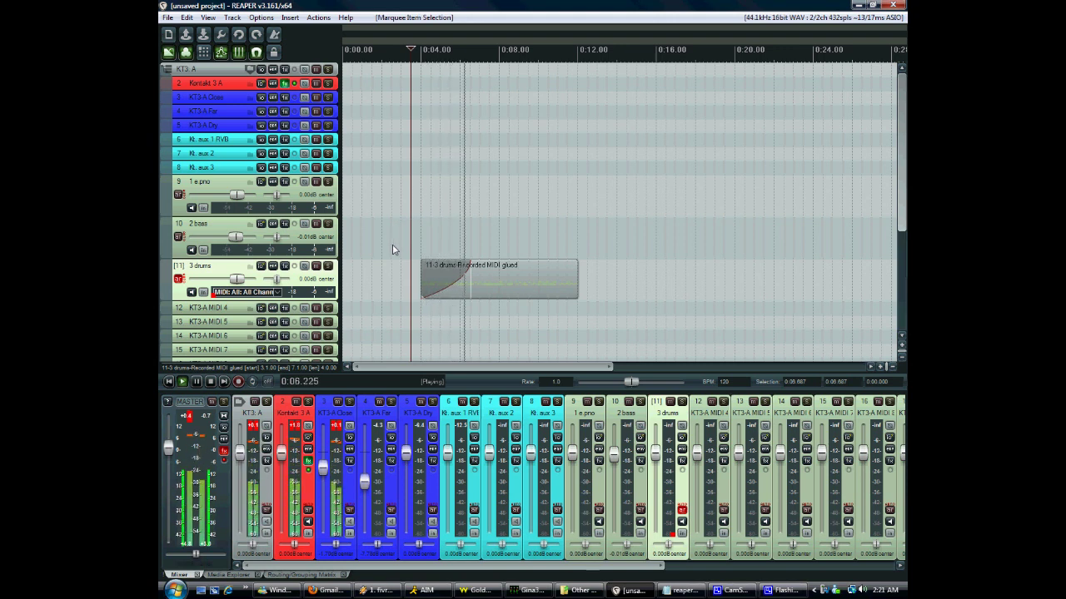
{"action": "key", "text": "space"}
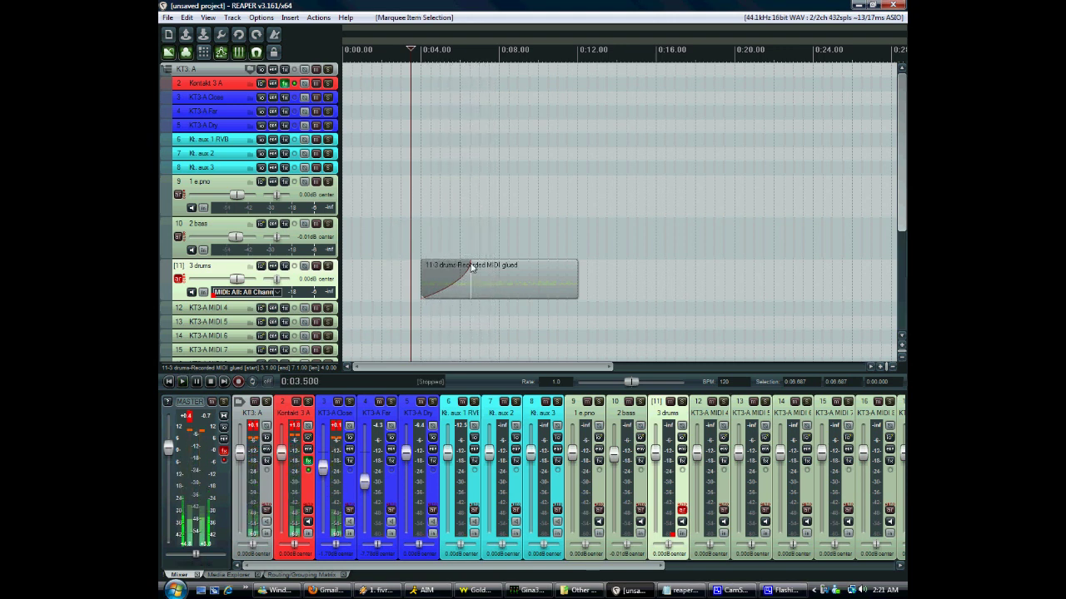
Remove the fade-in from the drum item and play the item from 0:03.500
{"action": "left_click", "coordinate": [472, 267], "text": "alt"}
{"action": "mouse_move", "coordinate": [487, 265]}
{"action": "left_mouse_down"}
{"action": "mouse_move", "coordinate": [484, 283]}
{"action": "mouse_move", "coordinate": [458, 275]}
{"action": "mouse_move", "coordinate": [466, 287]}
{"action": "mouse_move", "coordinate": [466, 260]}
{"action": "left_mouse_up"}
{"action": "key", "text": "space"}
{"action": "left_click_drag", "start_coordinate": [498, 202], "coordinate": [454, 236]}
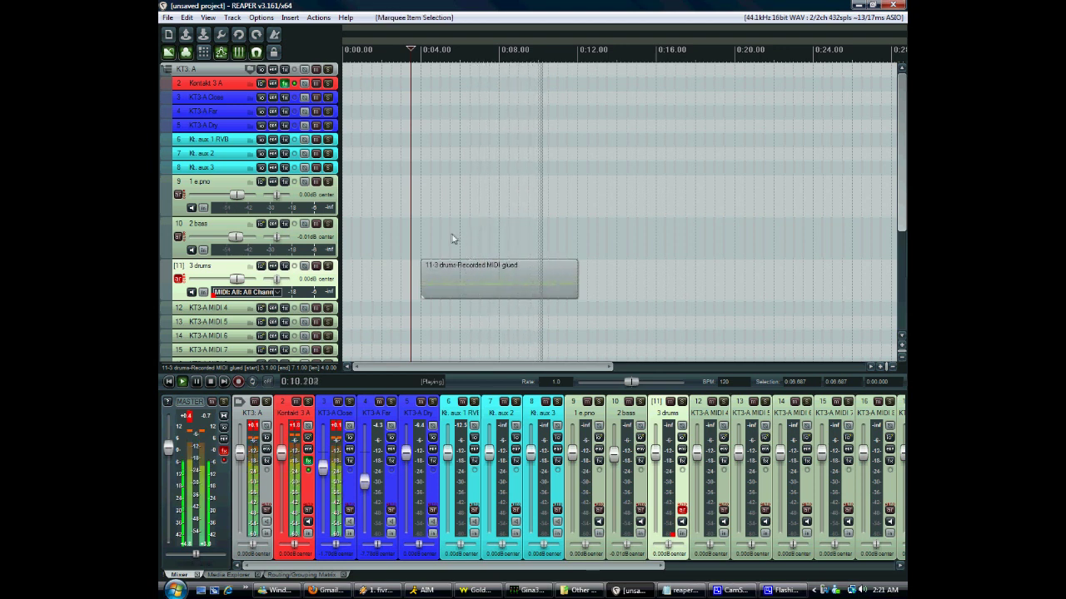
{"action": "key", "text": "space"}
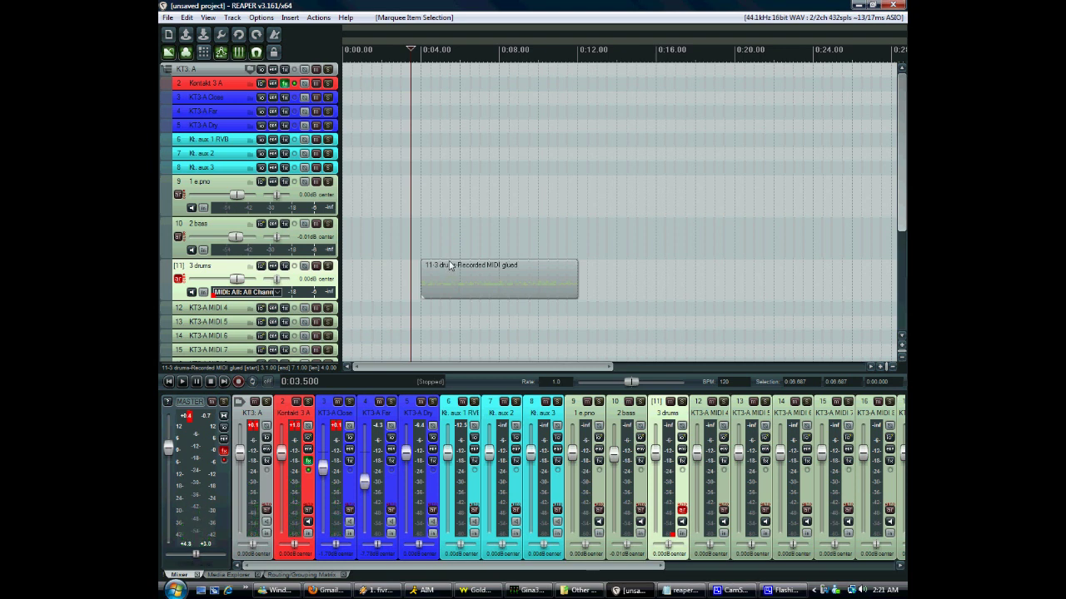
Open the drum item in the MIDI editor, dock the editor below the arrangement, and enlarge the docker
{"action": "key", "text": "alt+Tab"}
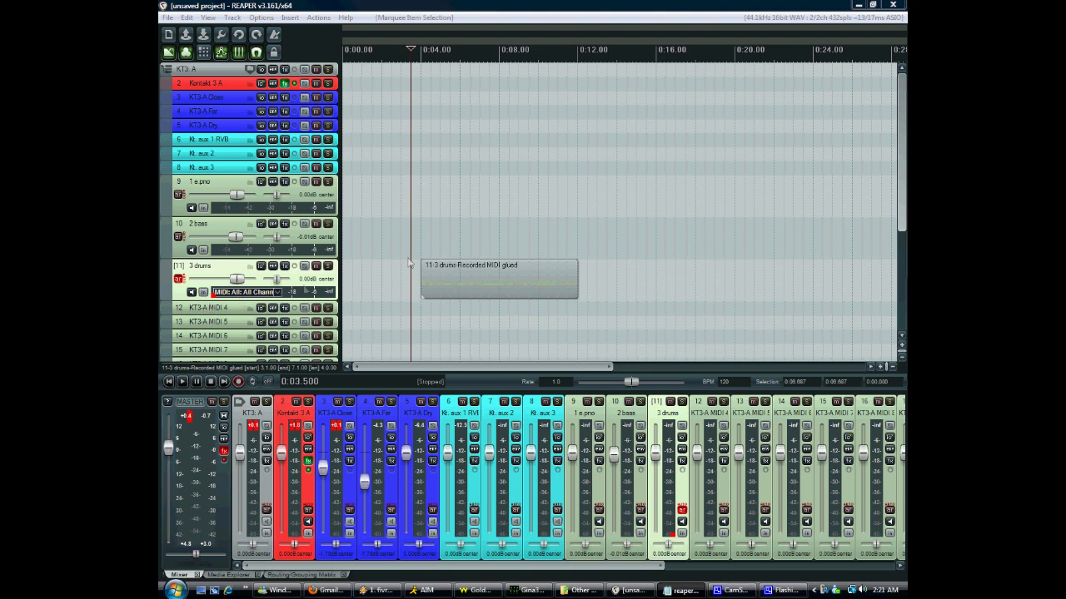
{"action": "double_click", "coordinate": [488, 278]}
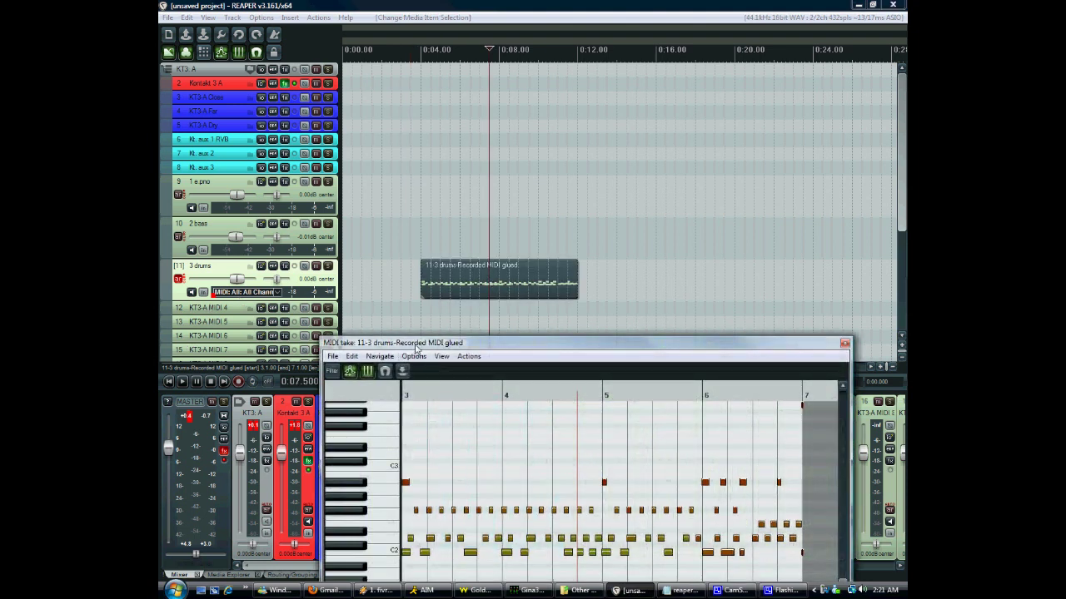
{"action": "left_click_drag", "start_coordinate": [416, 343], "coordinate": [463, 11]}
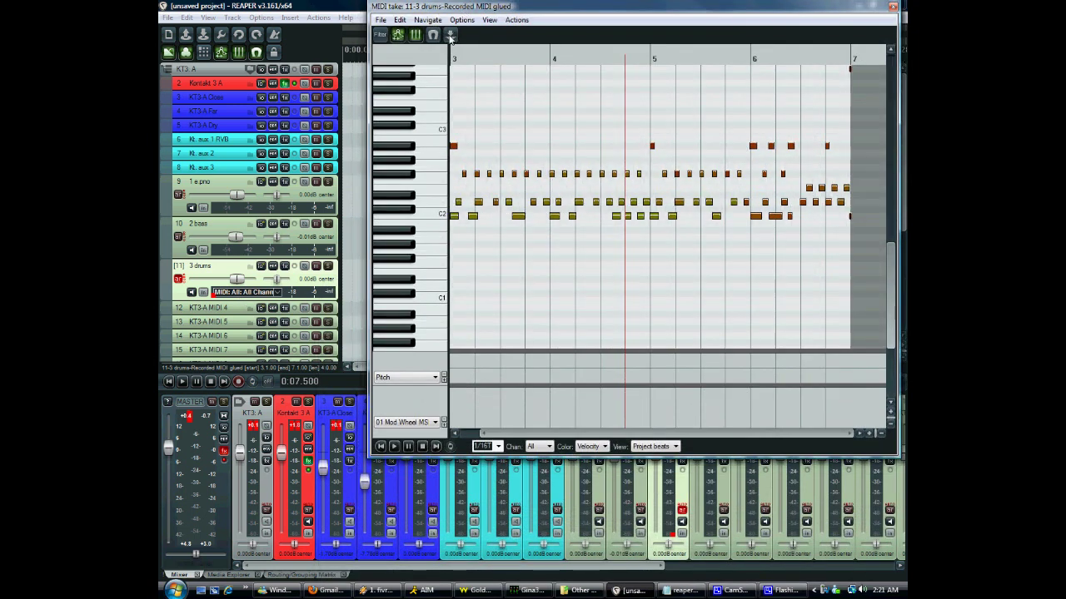
{"action": "left_click", "coordinate": [450, 35]}
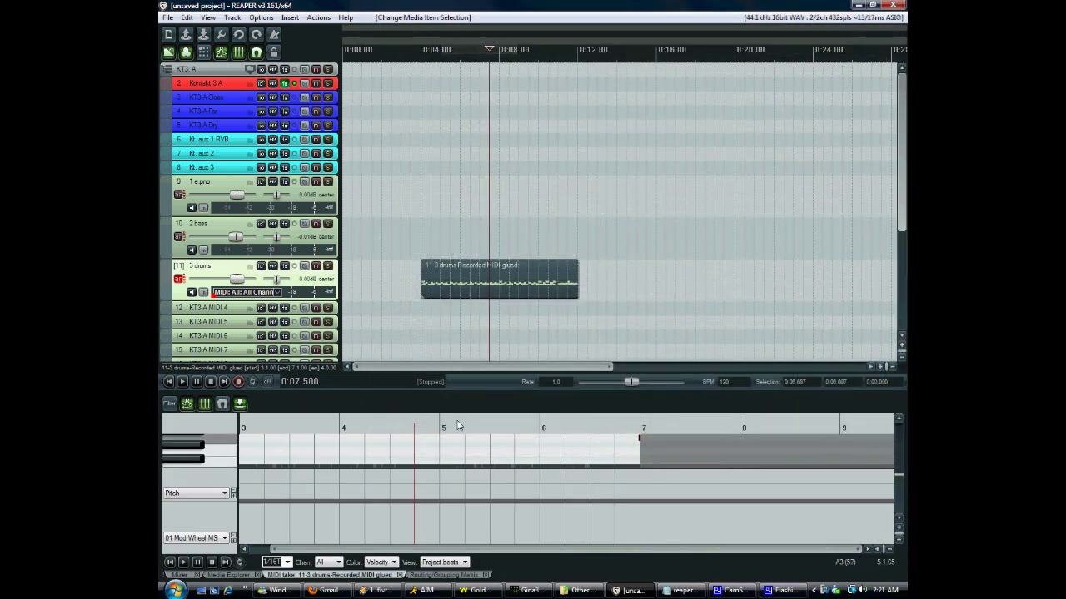
{"action": "left_click_drag", "start_coordinate": [469, 394], "coordinate": [473, 329]}
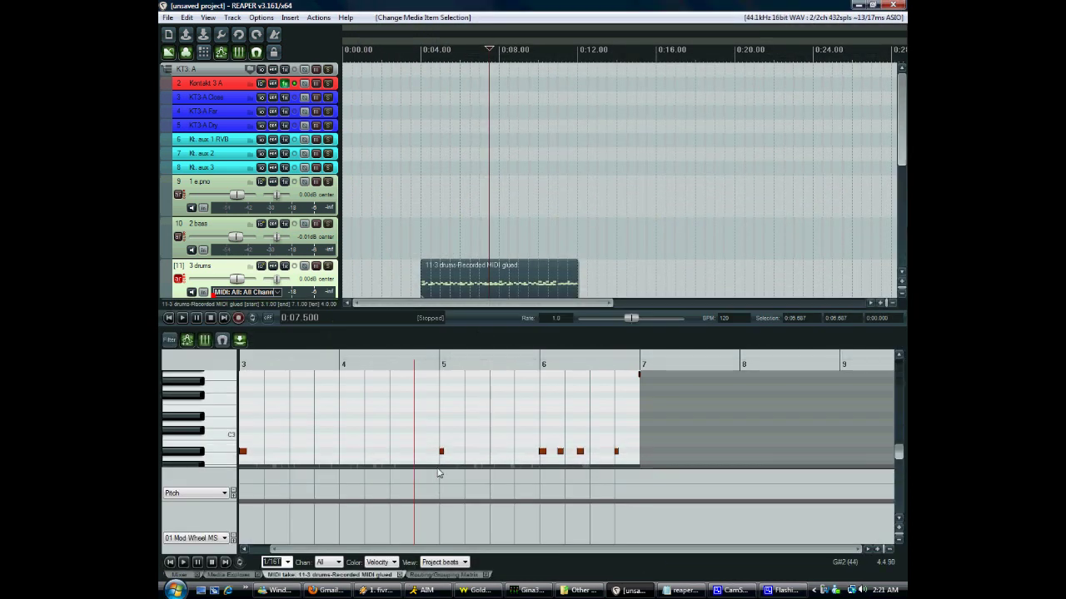
Collapse the Pitch and Mod Wheel lanes in the docked editor and fit the whole drum take in view
{"action": "left_click_drag", "start_coordinate": [438, 468], "coordinate": [437, 544]}
{"action": "left_click_drag", "start_coordinate": [424, 501], "coordinate": [422, 541]}
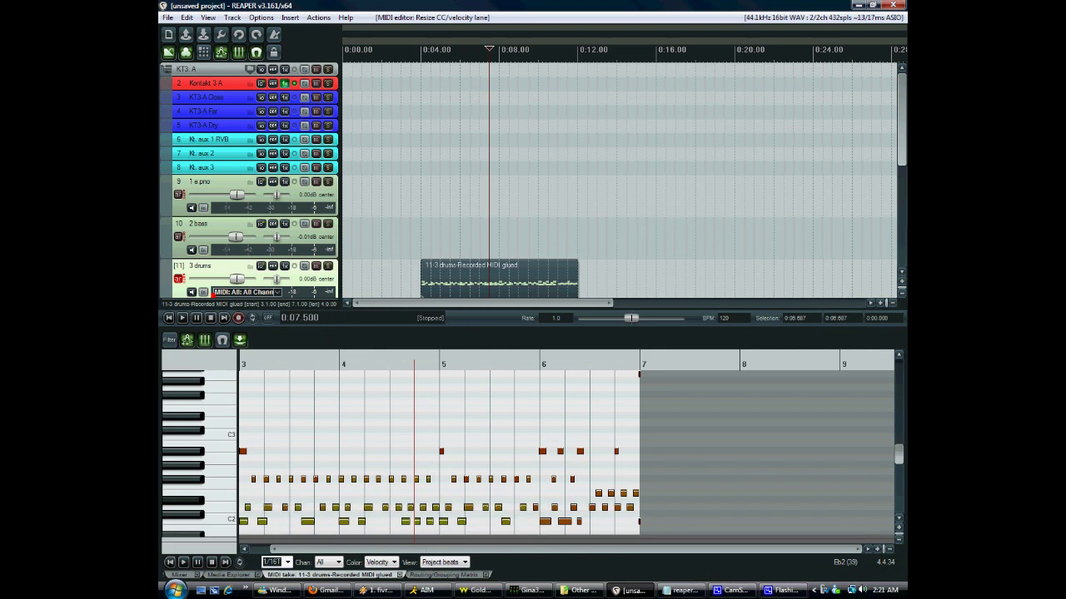
{"action": "left_click", "coordinate": [394, 446]}
{"action": "scroll", "coordinate": [395, 451], "scroll_direction": "down", "scroll_amount": 4}
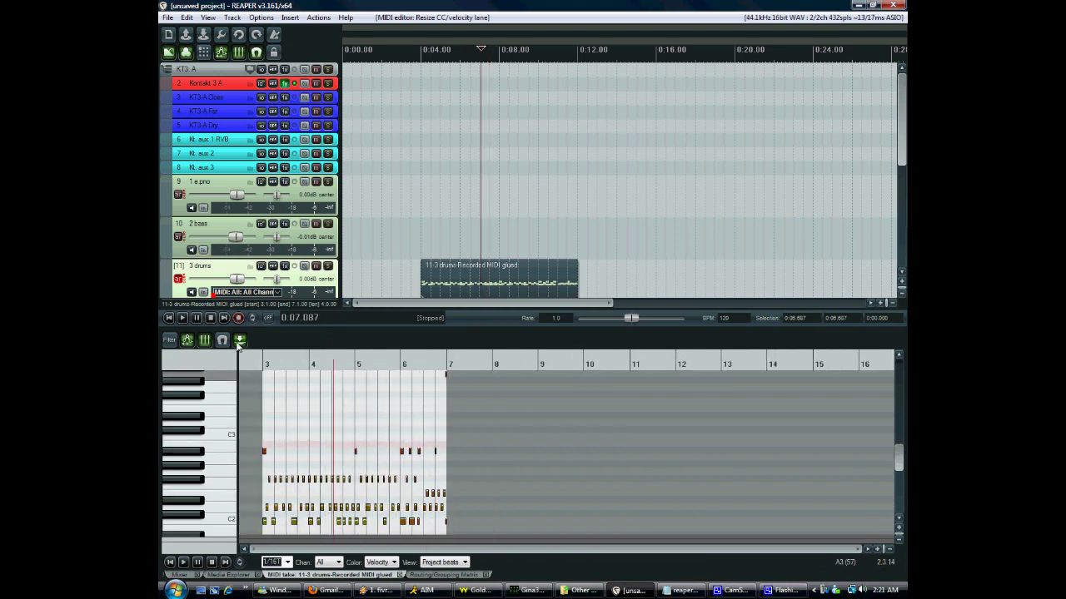
Undock the MIDI editor, shrink the docker back down, and close the editor window
{"action": "left_click", "coordinate": [239, 340]}
{"action": "left_click_drag", "start_coordinate": [611, 10], "coordinate": [690, 169]}
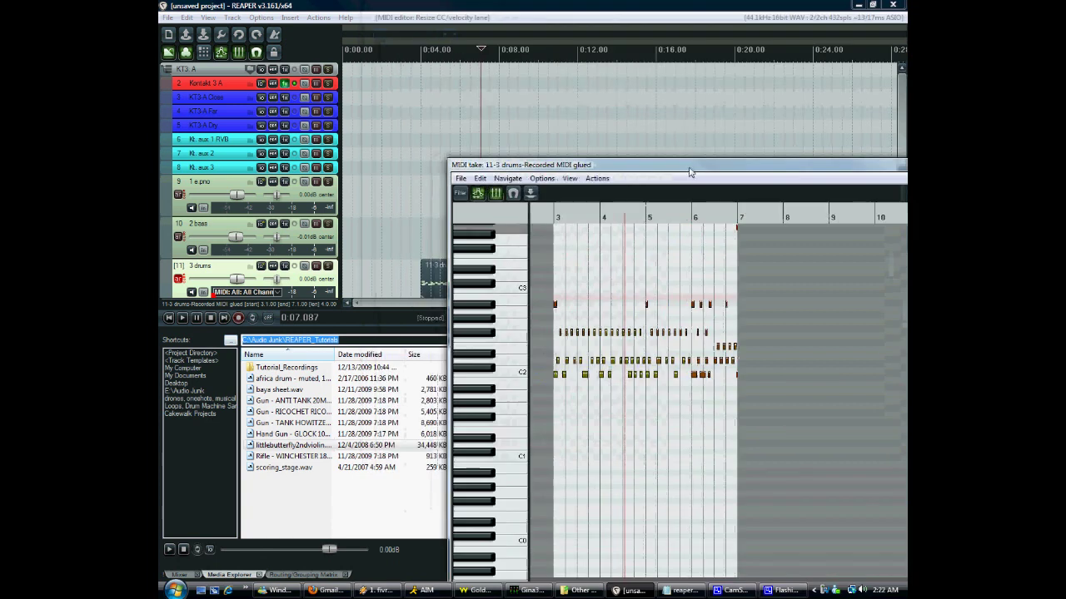
{"action": "left_click_drag", "start_coordinate": [438, 329], "coordinate": [433, 409]}
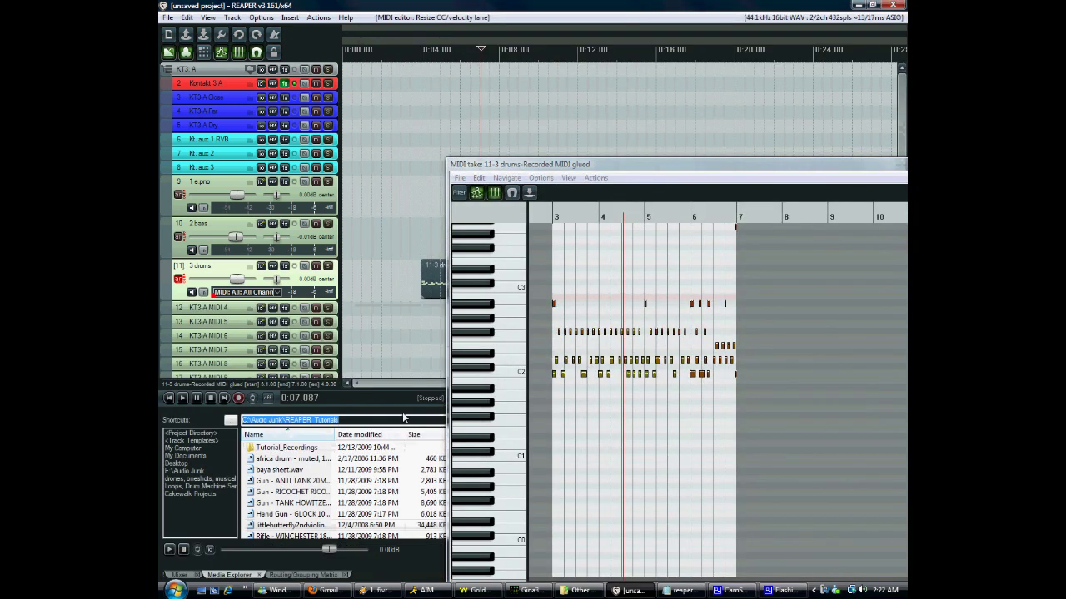
{"action": "left_click_drag", "start_coordinate": [587, 165], "coordinate": [317, 226]}
{"action": "left_click", "coordinate": [698, 226]}
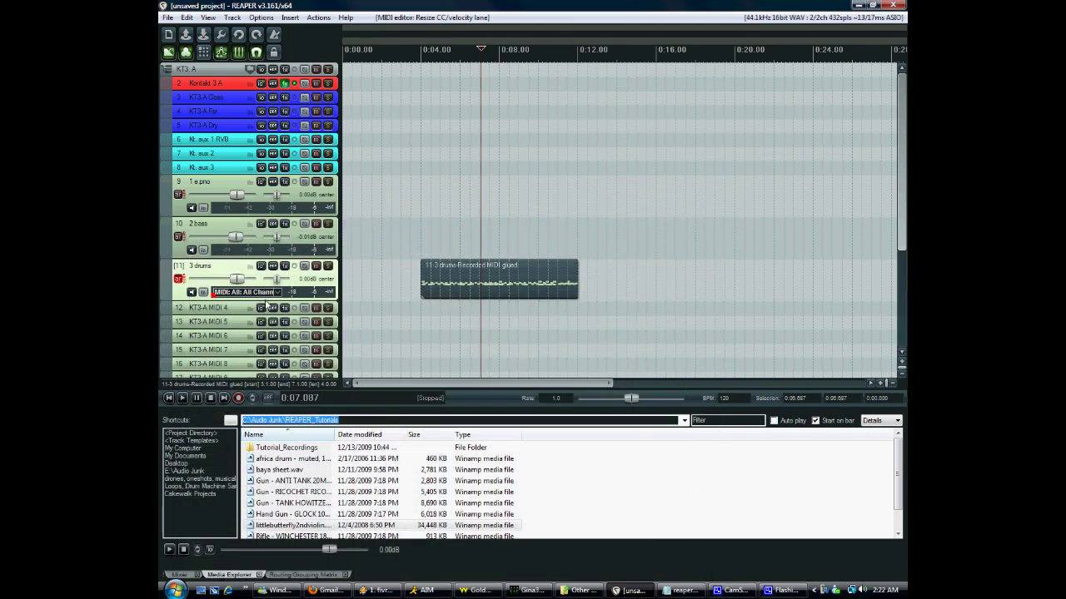
Increase the height of the 3 drums track and open its item in the inline MIDI editor
{"action": "left_click_drag", "start_coordinate": [266, 303], "coordinate": [235, 347]}
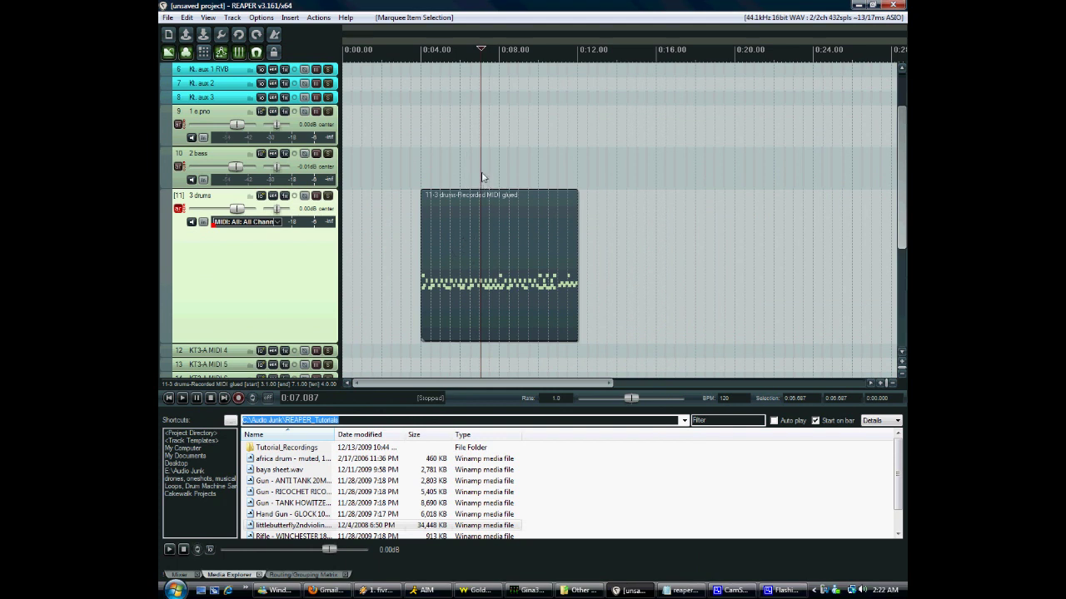
{"action": "key", "text": "e"}
{"action": "scroll", "coordinate": [472, 221], "scroll_direction": "up", "scroll_amount": 5}
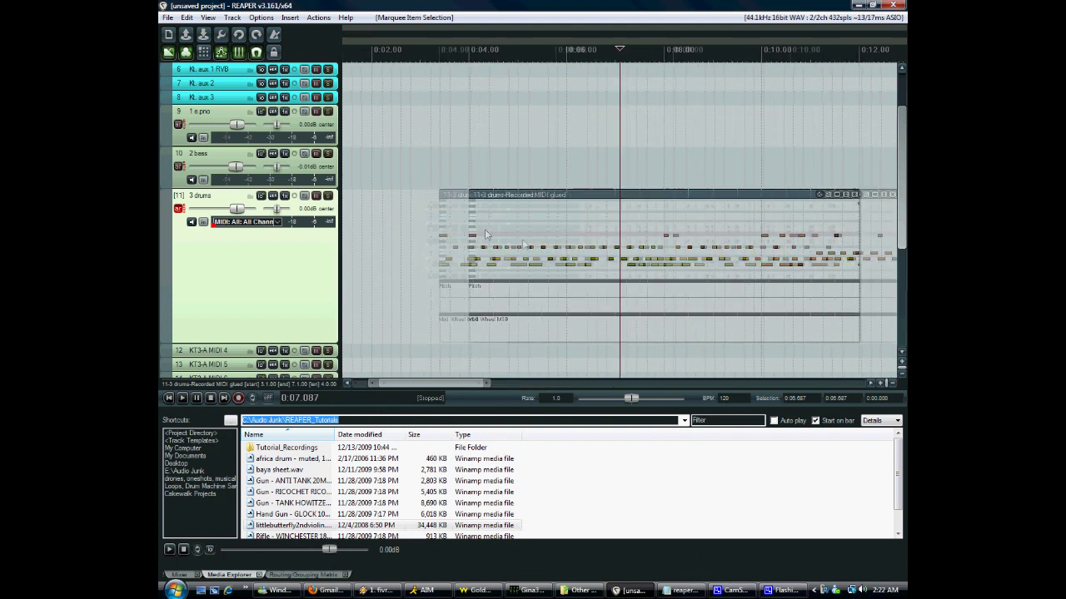
Make the 3 drums track taller and collapse the controller lanes in its inline editor
{"action": "left_click_drag", "start_coordinate": [266, 343], "coordinate": [266, 409]}
{"action": "left_click_drag", "start_coordinate": [371, 323], "coordinate": [376, 377]}
{"action": "left_click_drag", "start_coordinate": [904, 172], "coordinate": [905, 193]}
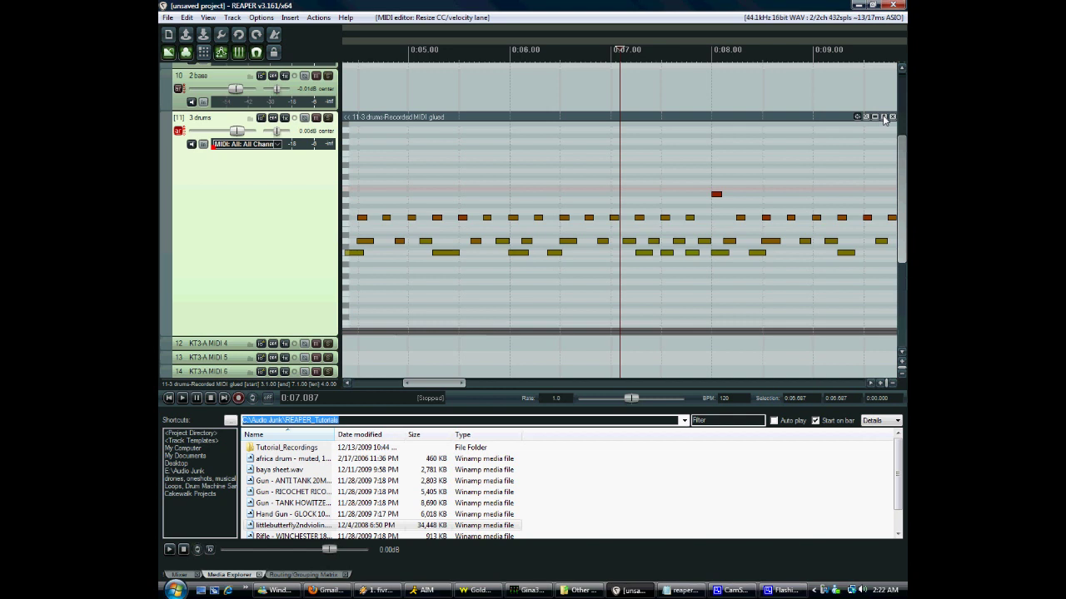
{"action": "mouse_move", "coordinate": [884, 116]}
{"action": "left_mouse_down"}
{"action": "mouse_move", "coordinate": [884, 170]}
{"action": "mouse_move", "coordinate": [888, 89]}
{"action": "mouse_move", "coordinate": [893, 113]}
{"action": "mouse_move", "coordinate": [883, 116]}
{"action": "left_mouse_up"}
{"action": "scroll", "coordinate": [511, 257], "scroll_direction": "down", "scroll_amount": 8}
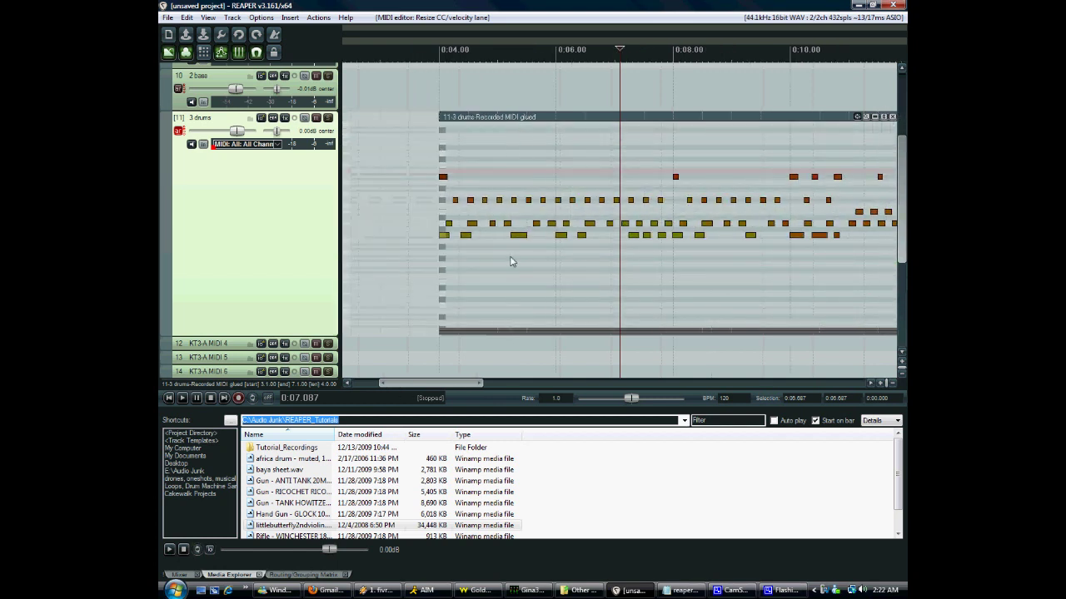
Enlarge the inline editor's note rows, restore its Pitch and Mod Wheel lanes, and close the inline editor
{"action": "left_click_drag", "start_coordinate": [648, 385], "coordinate": [496, 383]}
{"action": "left_click", "coordinate": [728, 94]}
{"action": "left_click_drag", "start_coordinate": [815, 116], "coordinate": [830, 148]}
{"action": "double_click", "coordinate": [734, 331]}
{"action": "left_click_drag", "start_coordinate": [734, 332], "coordinate": [655, 263]}
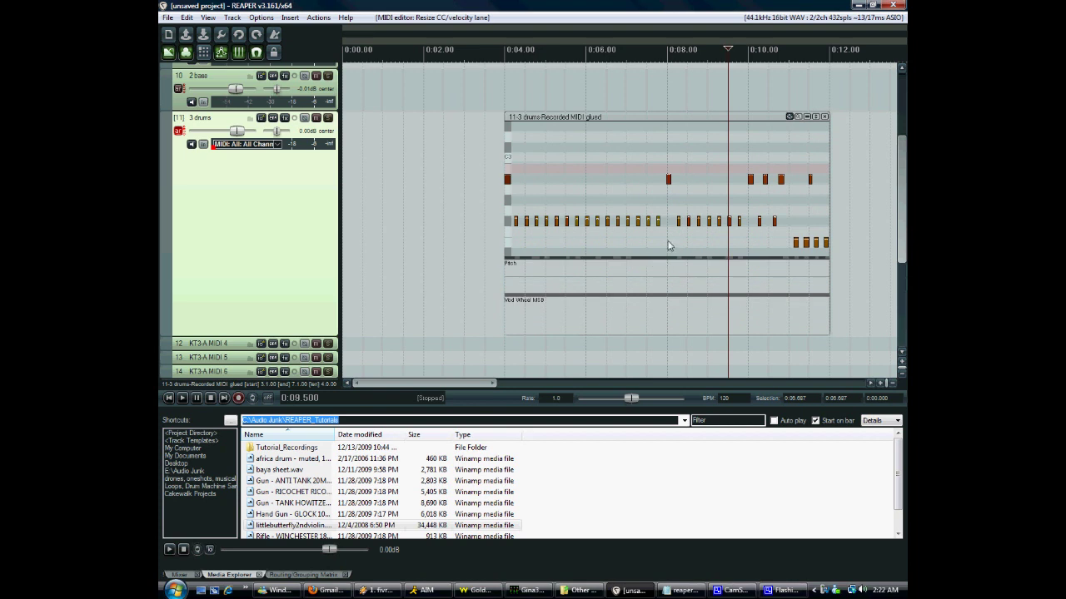
{"action": "left_click", "coordinate": [825, 116]}
Switch the Pitch lane to Text Events in the full MIDI editor and reopen the drum item in the inline editor
{"action": "double_click", "coordinate": [655, 223]}
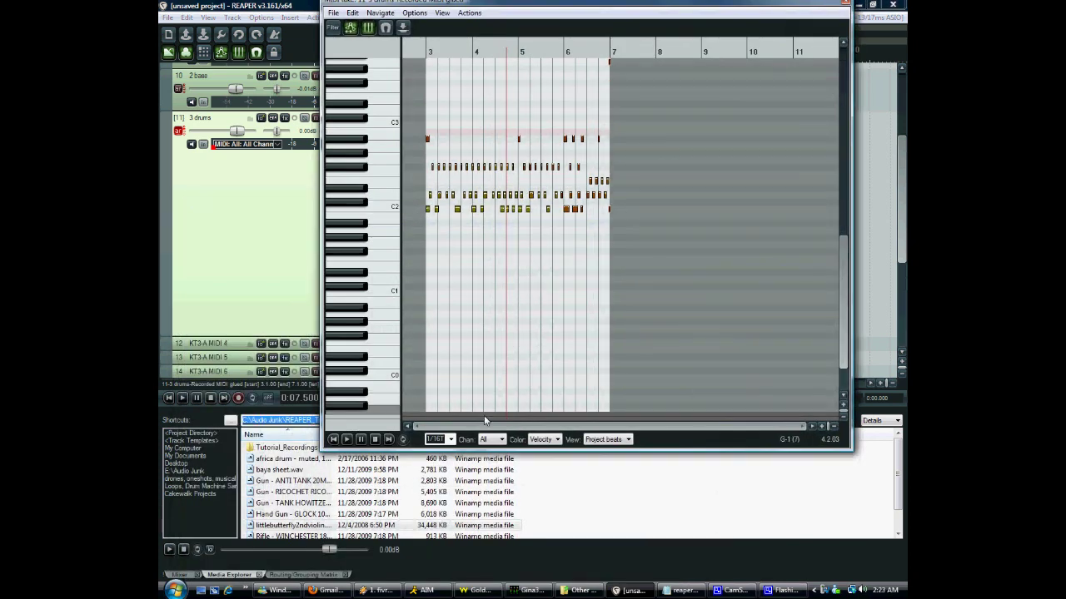
{"action": "left_click_drag", "start_coordinate": [486, 420], "coordinate": [499, 265]}
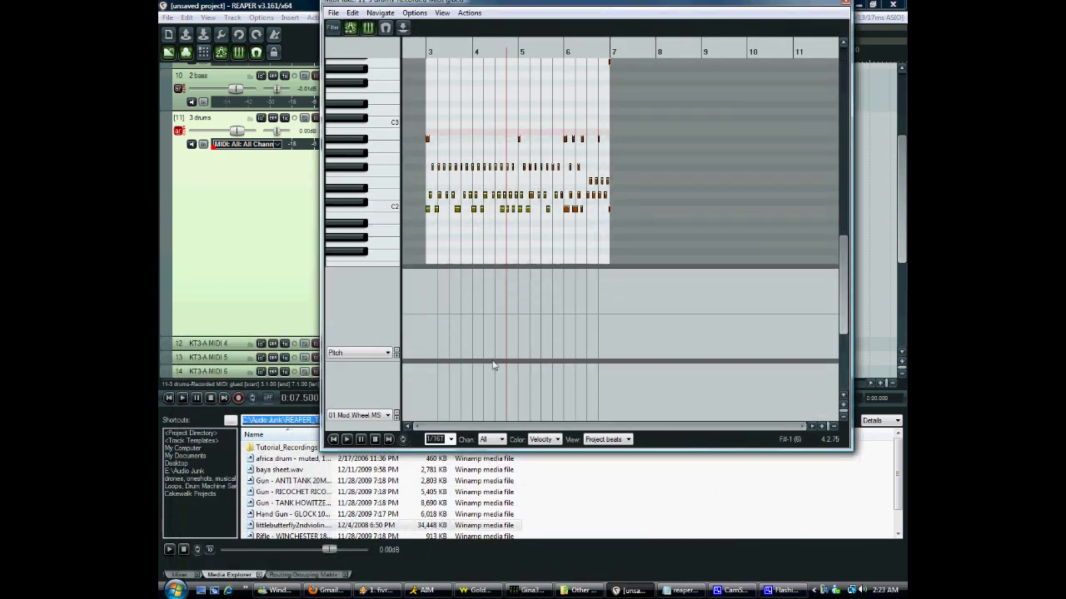
{"action": "left_click", "coordinate": [353, 356]}
{"action": "left_click", "coordinate": [358, 404]}
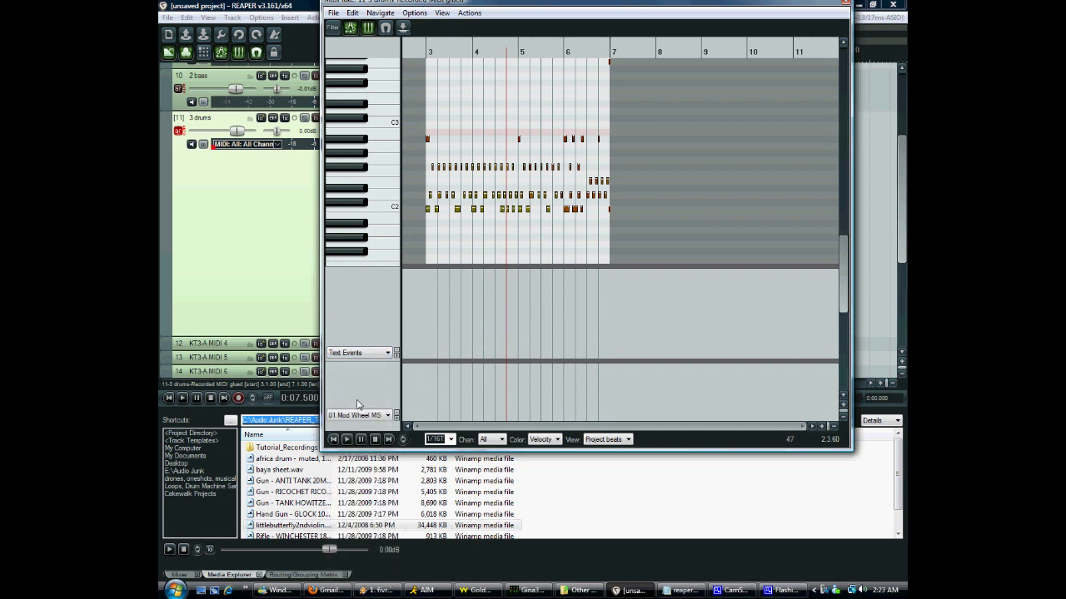
{"action": "left_click", "coordinate": [844, 3]}
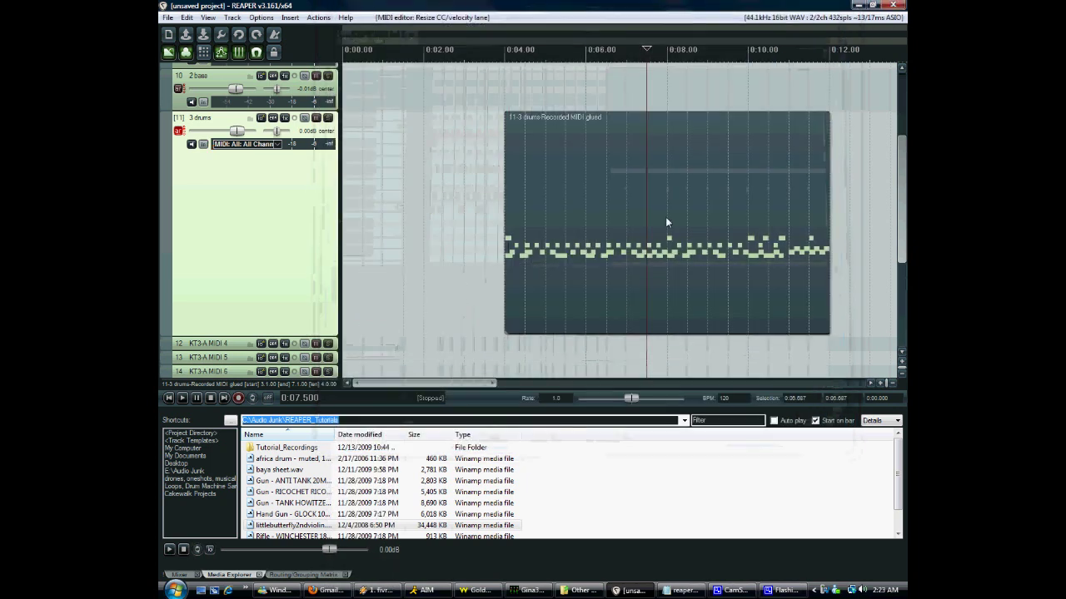
{"action": "double_click", "coordinate": [717, 190]}
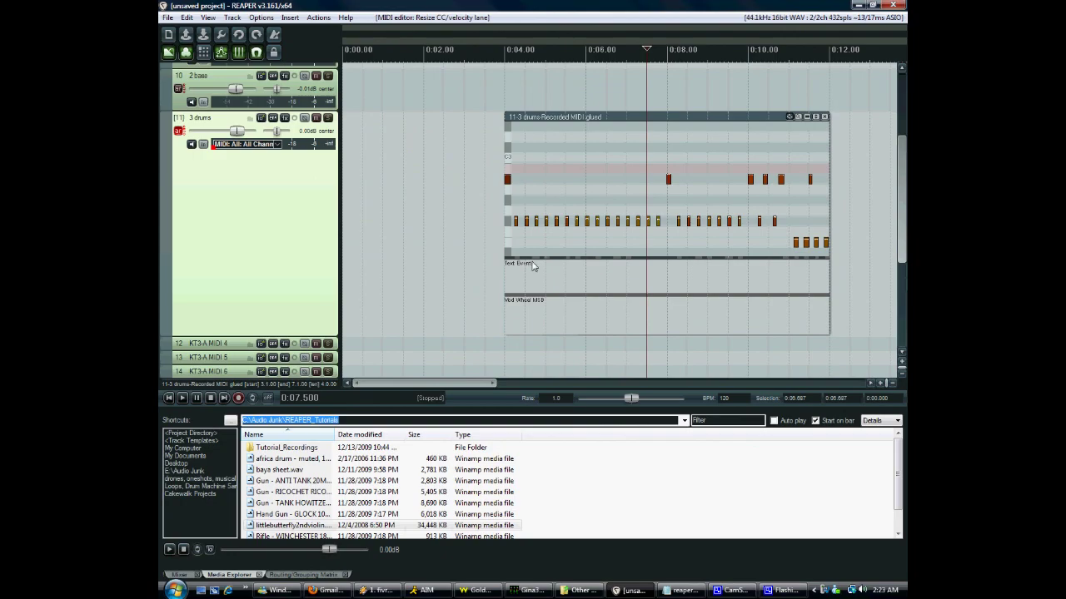